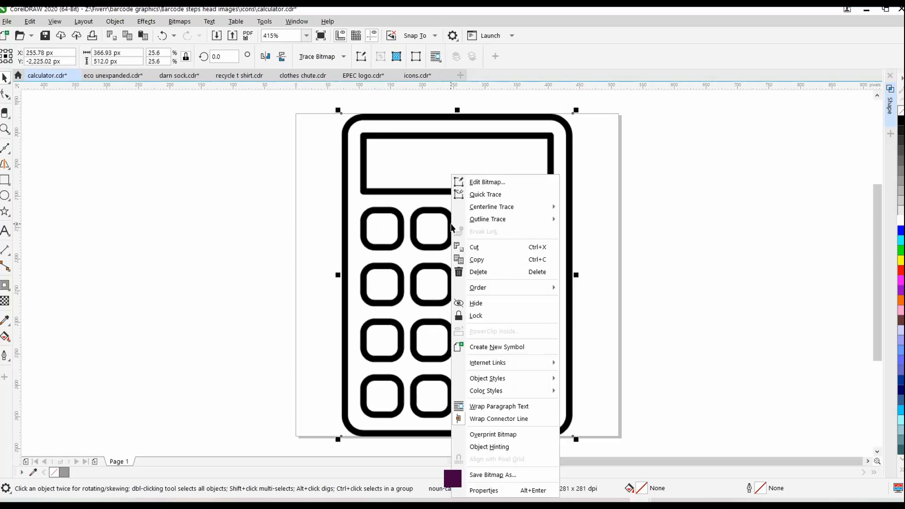
Step: Lock the calculator bitmap and draw a rectangle about 355 × 512 px over the calculator's outer body
left_click(500, 316)
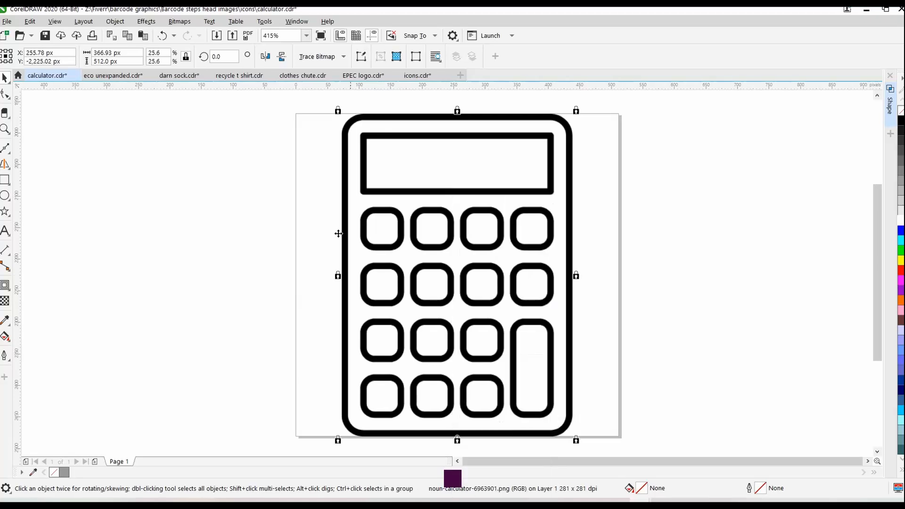
left_click(95, 142)
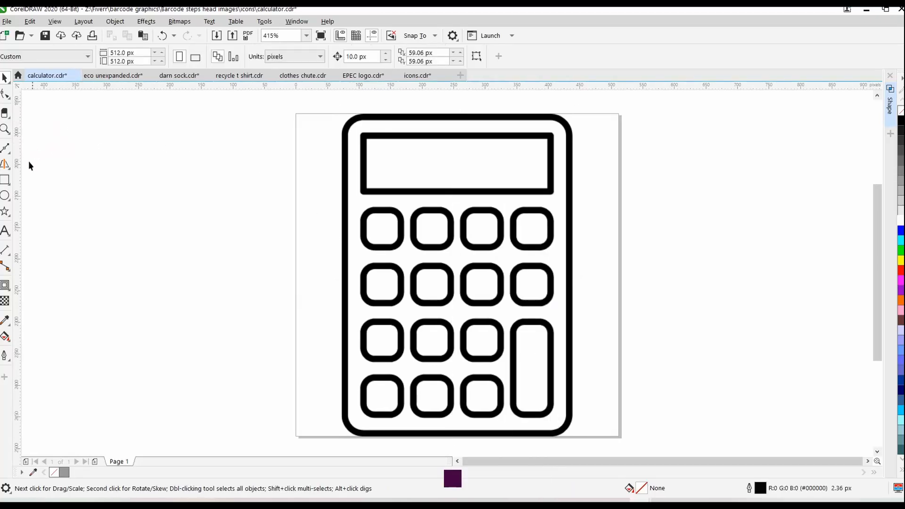
left_click(6, 180)
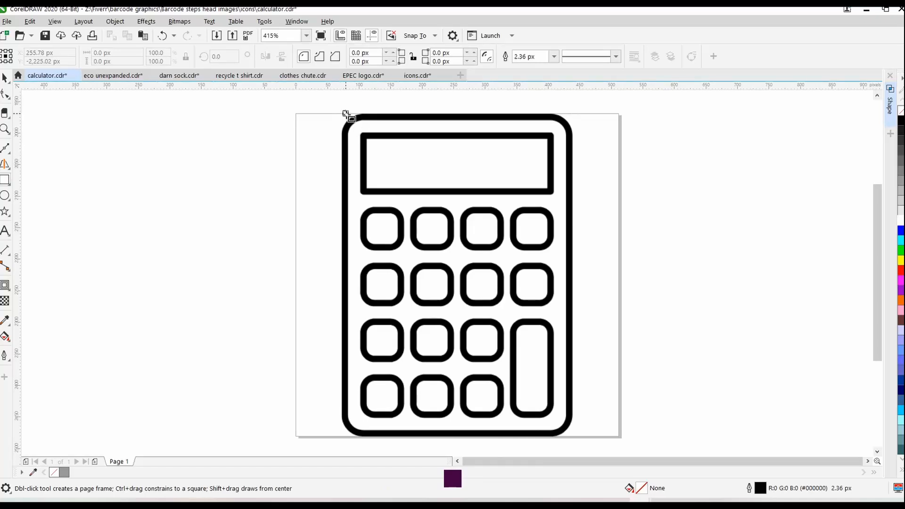
left_click_drag(347, 115, 573, 436)
Step: Round all four corners of the body rectangle to a radius of about 32 px
left_click(6, 94)
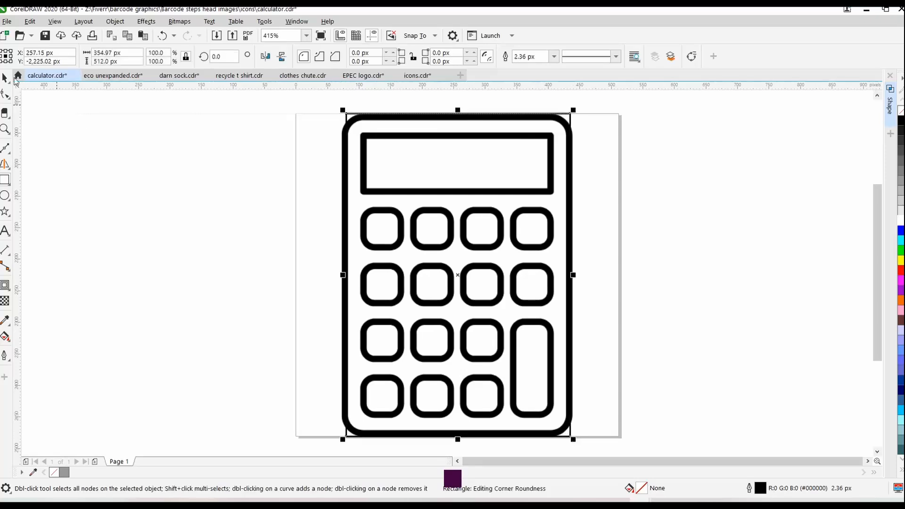
left_click(6, 94)
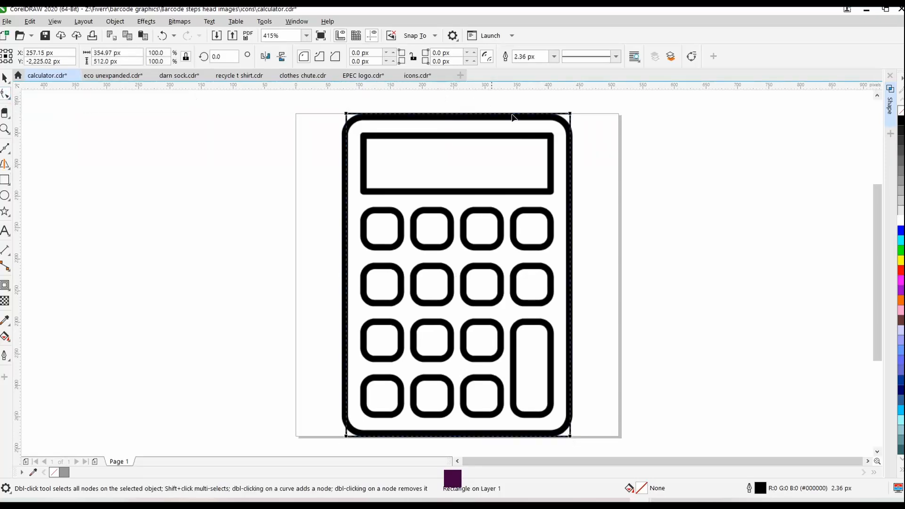
left_click_drag(571, 115, 572, 135)
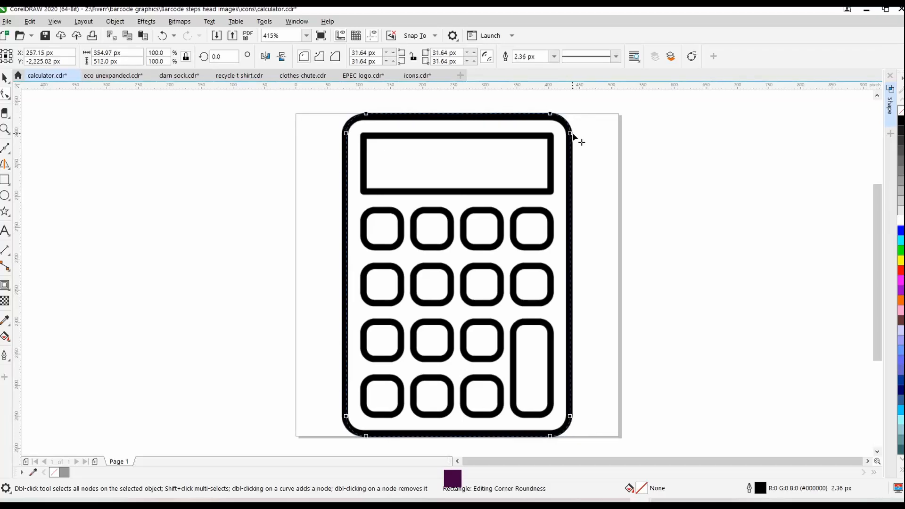
Step: Draw a rectangle about 295 × 92 px over the calculator's display and round its corners to about 6 px
left_click(13, 184)
left_click_drag(365, 137, 552, 195)
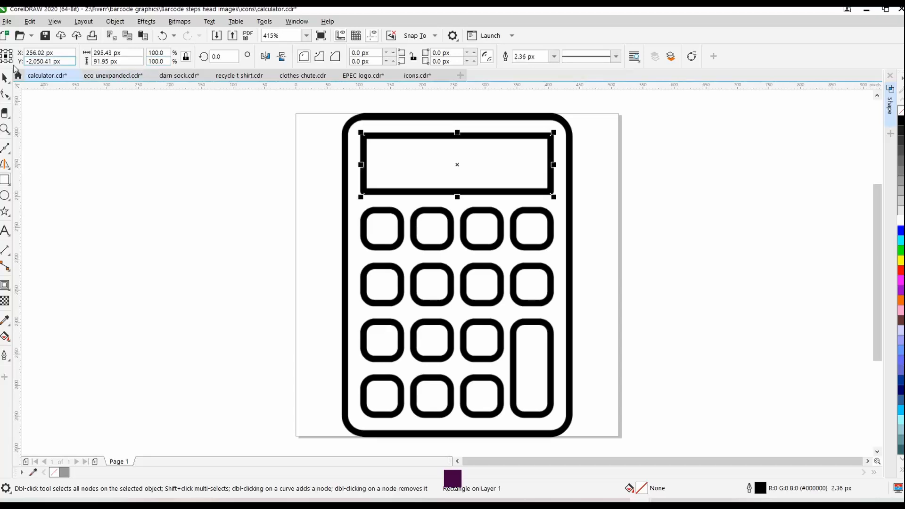
left_click(4, 97)
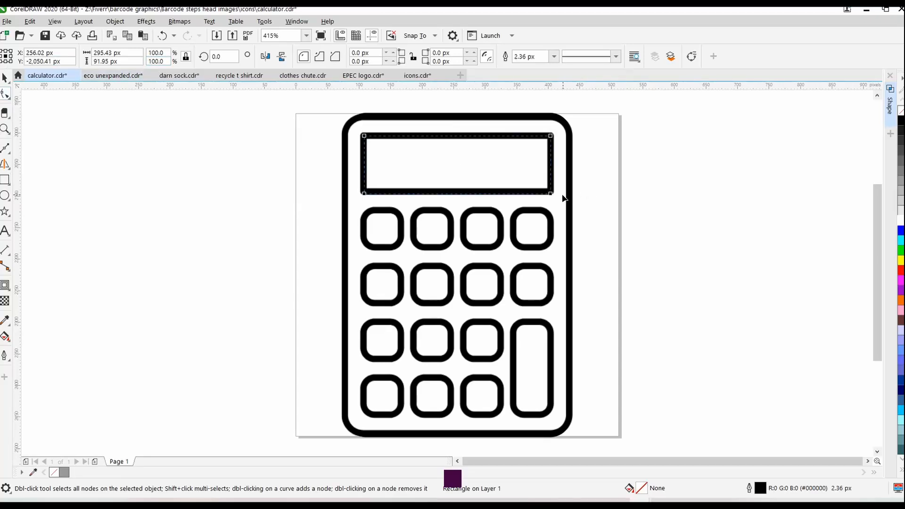
left_click_drag(551, 194, 547, 194)
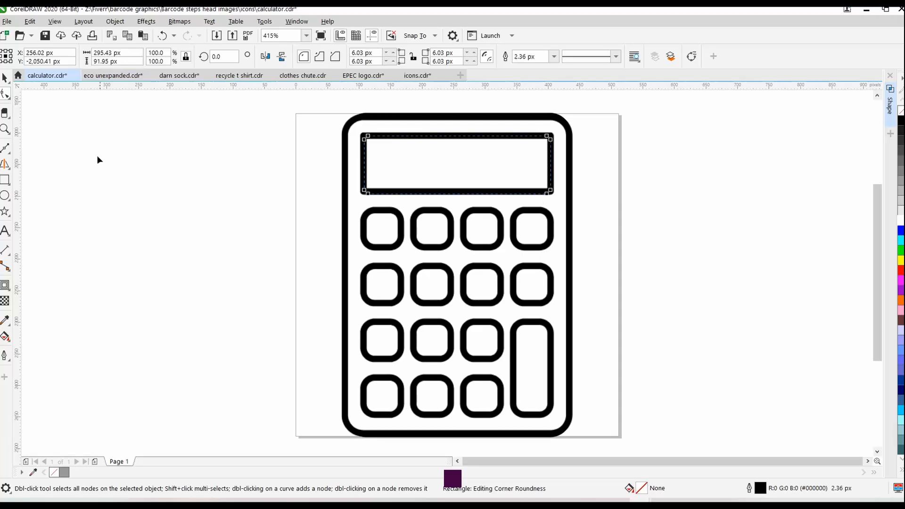
Step: Draw a rectangle about 60 × 62 px over the first key of the top row and round its corners to about 13 px
left_click(7, 181)
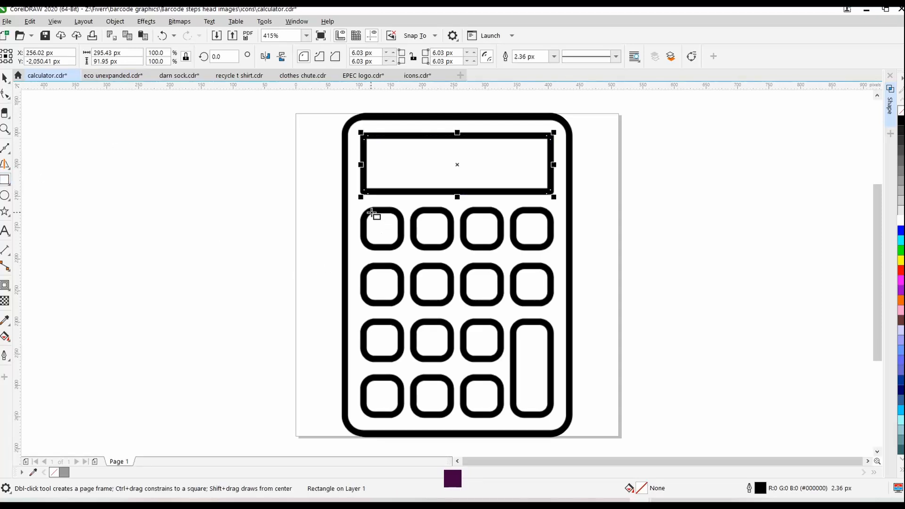
left_click_drag(363, 211, 405, 249)
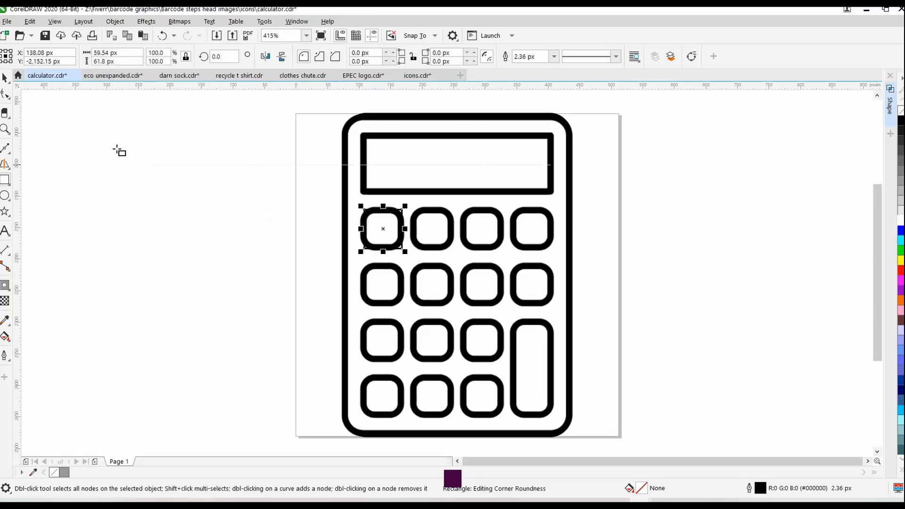
left_click(6, 94)
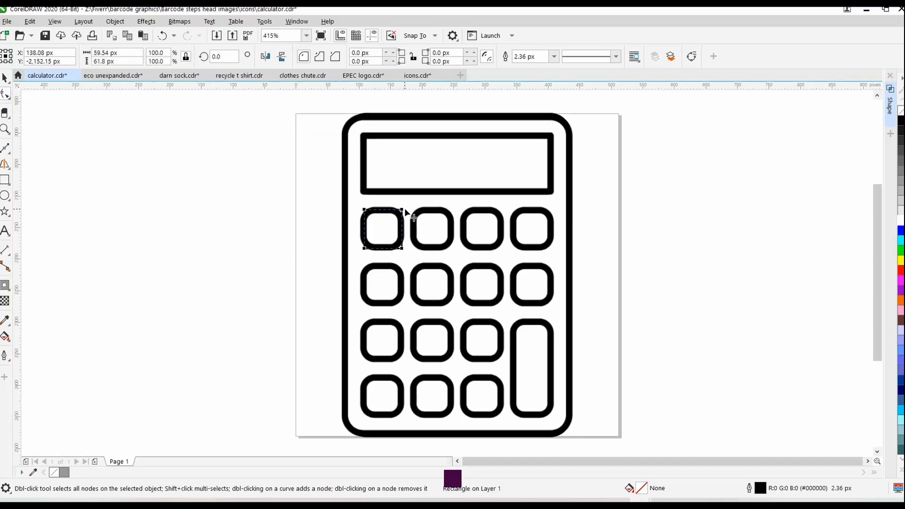
left_click_drag(403, 211, 434, 235)
Step: Repeat the duplication of the rounded key outline so every key in the top row is covered
key("space")
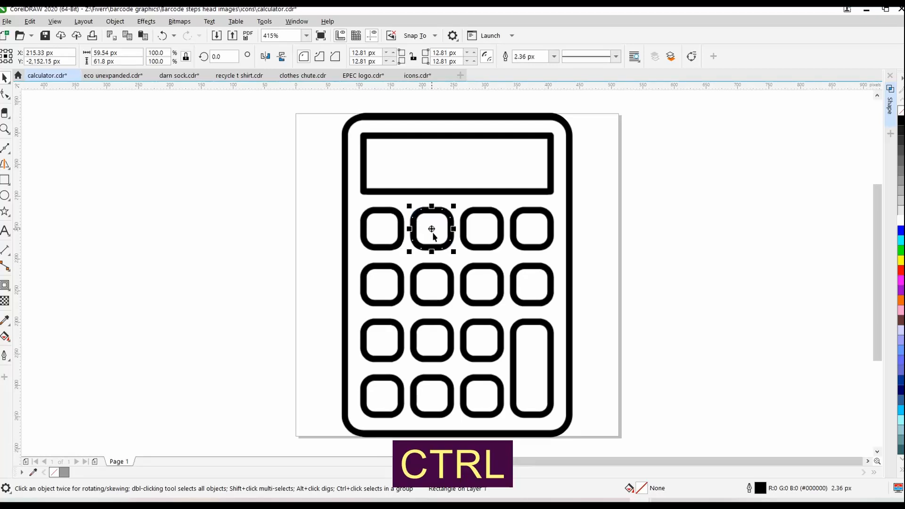
key("ctrl+r")
key("ctrl+r")
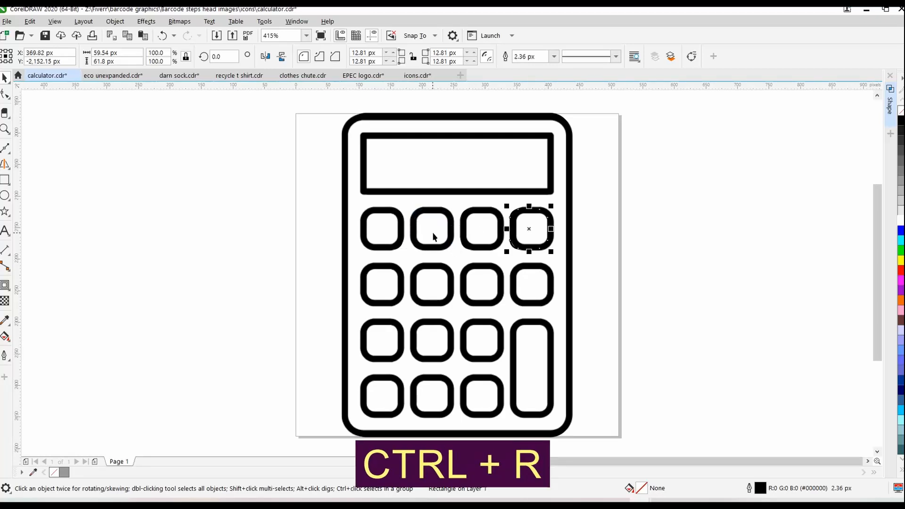
Step: Select the four top-row key outlines and duplicate them straight down over the three rows below
left_click_drag(284, 185, 654, 265)
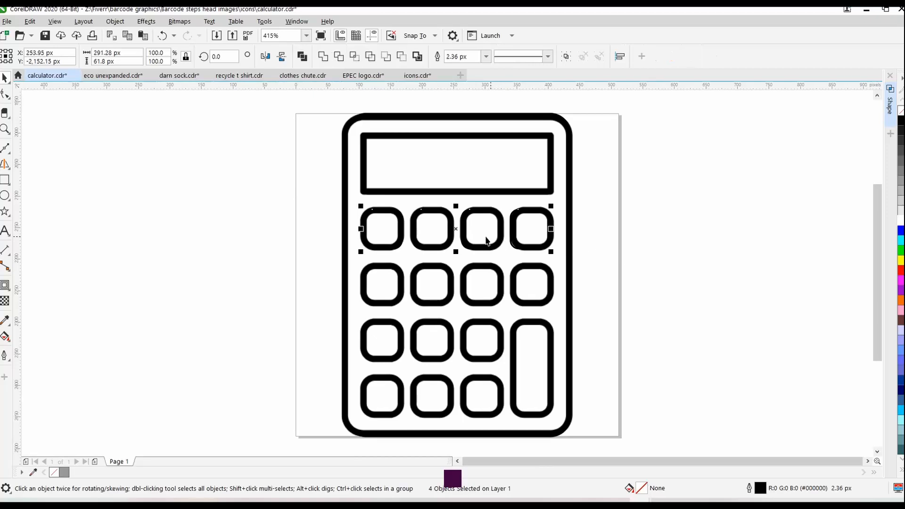
left_click_drag(454, 237, 455, 287)
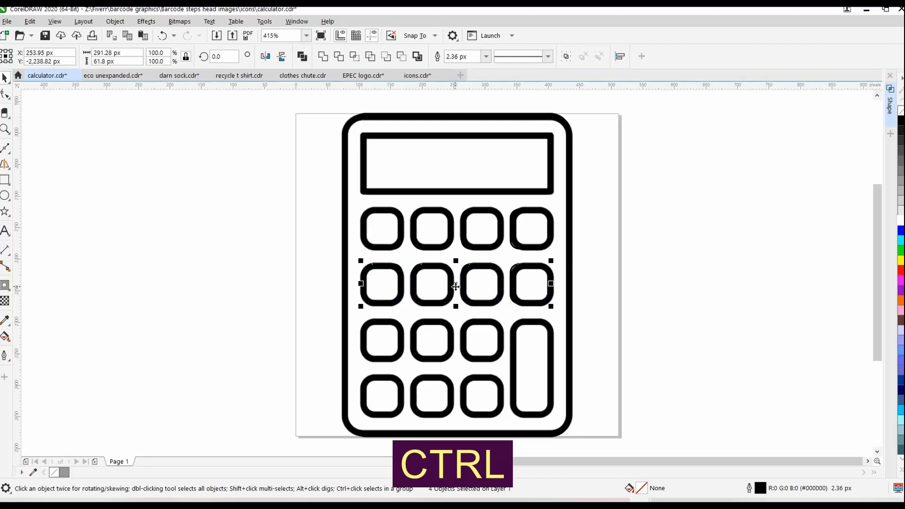
key("ctrl+r")
key("ctrl+r")
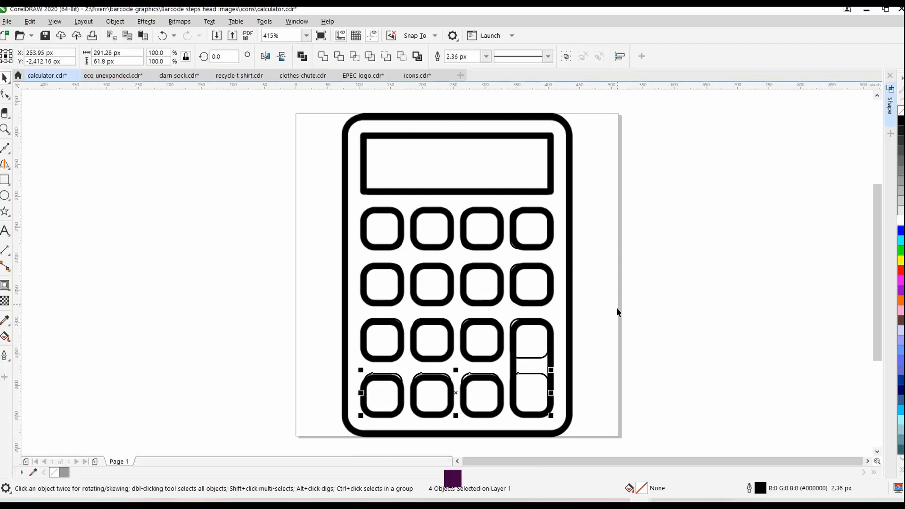
Step: Delete the two small key outlines over the tall key and switch the display to Wireframe view
left_click_drag(596, 304, 504, 432)
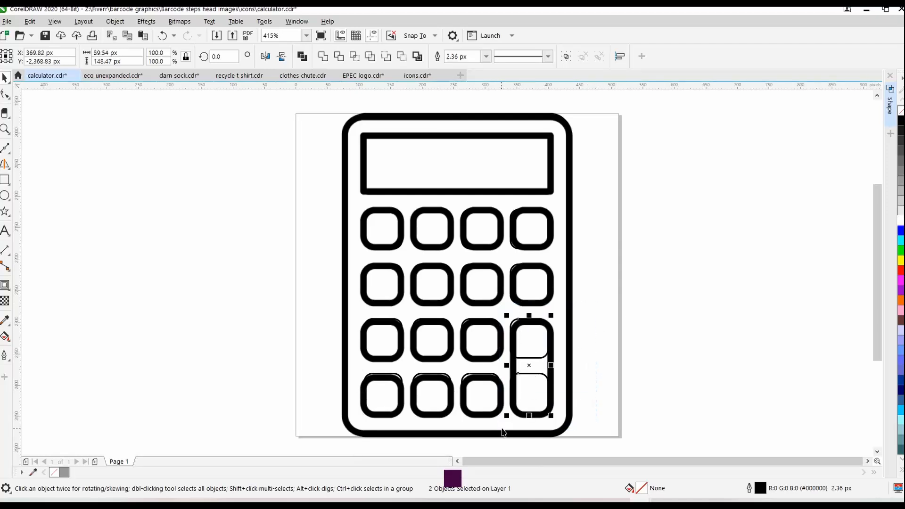
key("Delete")
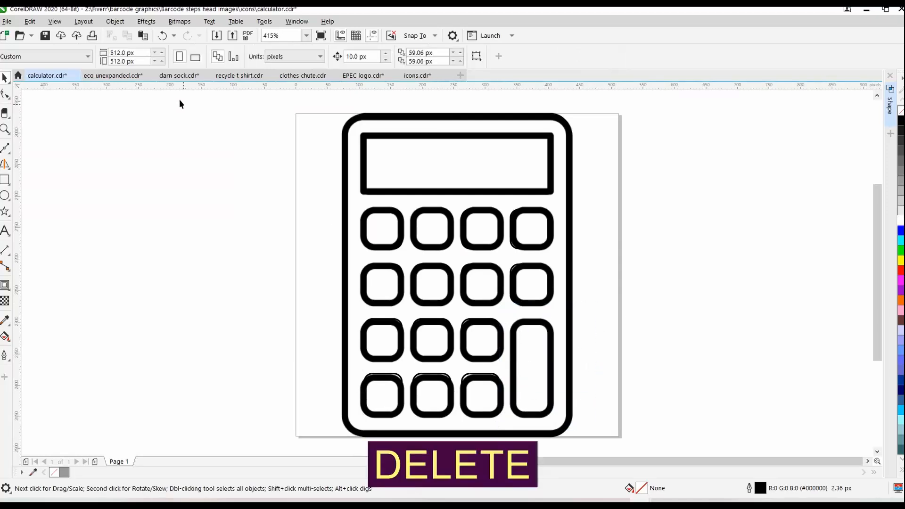
left_click(56, 22)
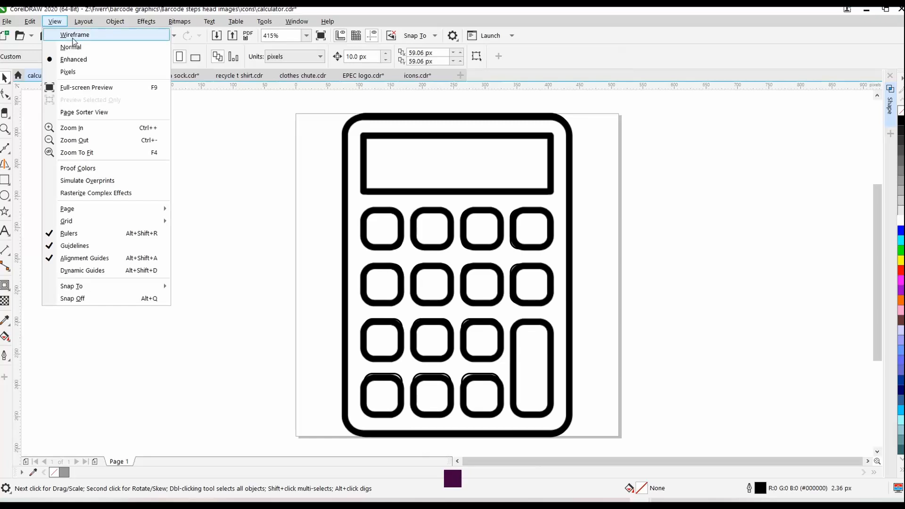
left_click(74, 35)
Step: Copy the width value of the key outline directly above the tall key
key("z")
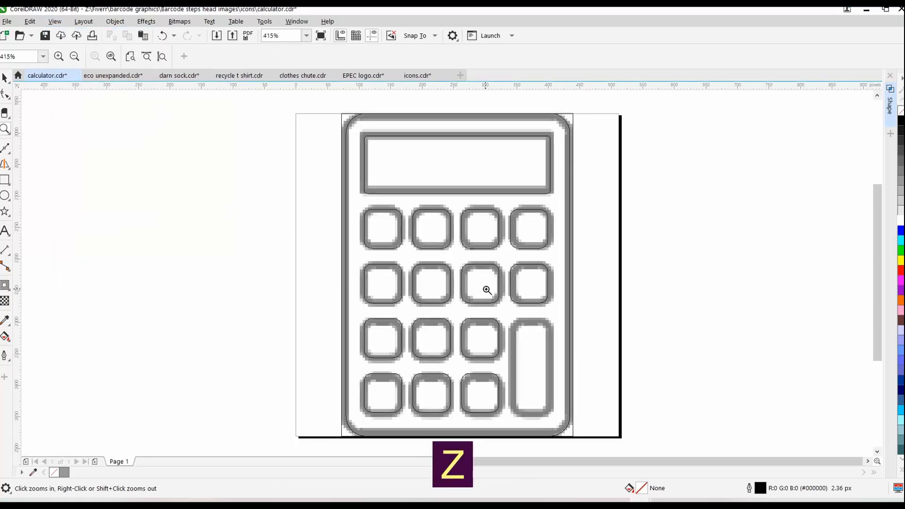
left_click(598, 433)
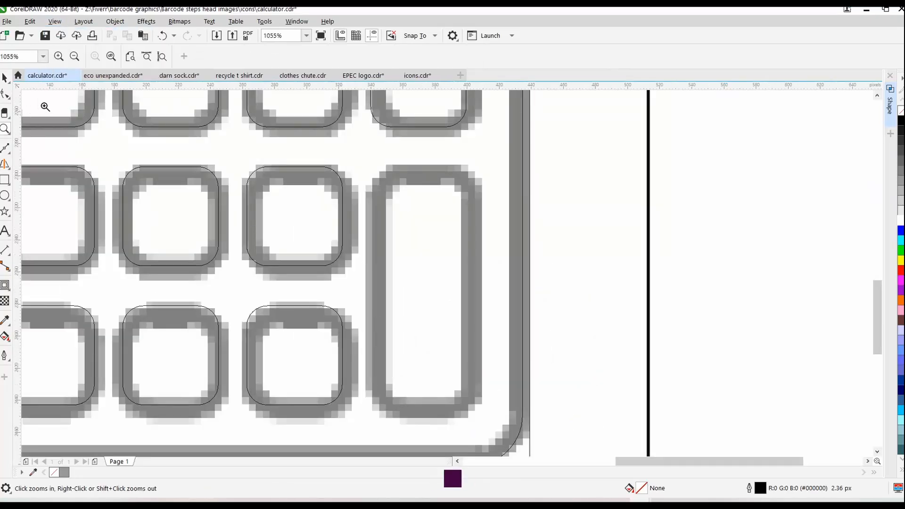
left_click(5, 77)
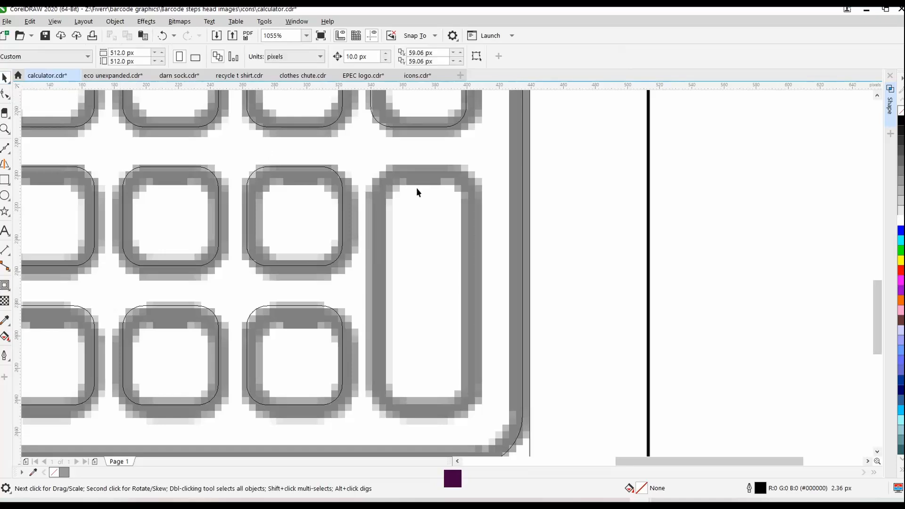
left_click(4, 180)
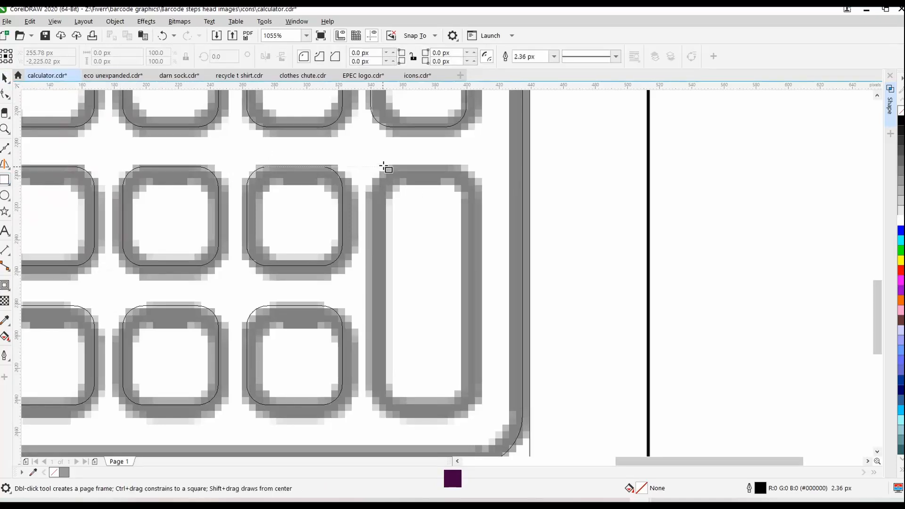
left_click(6, 78)
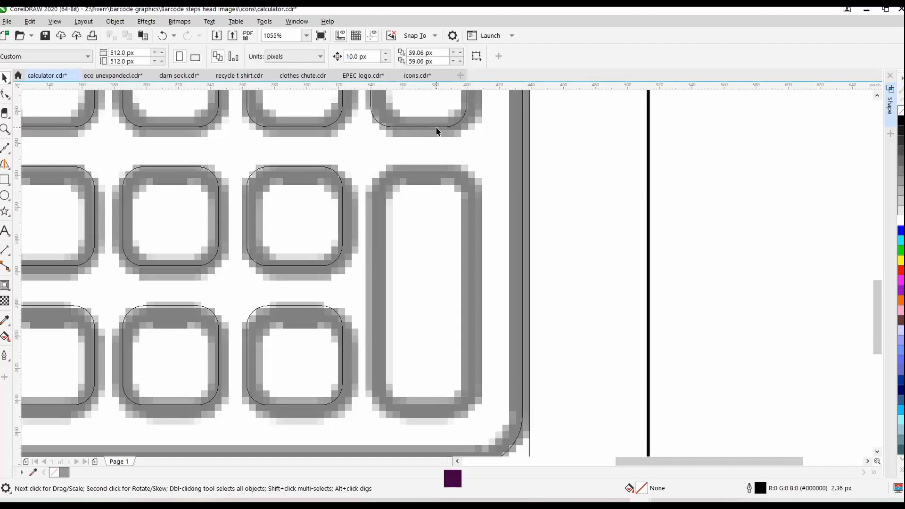
left_click(437, 130)
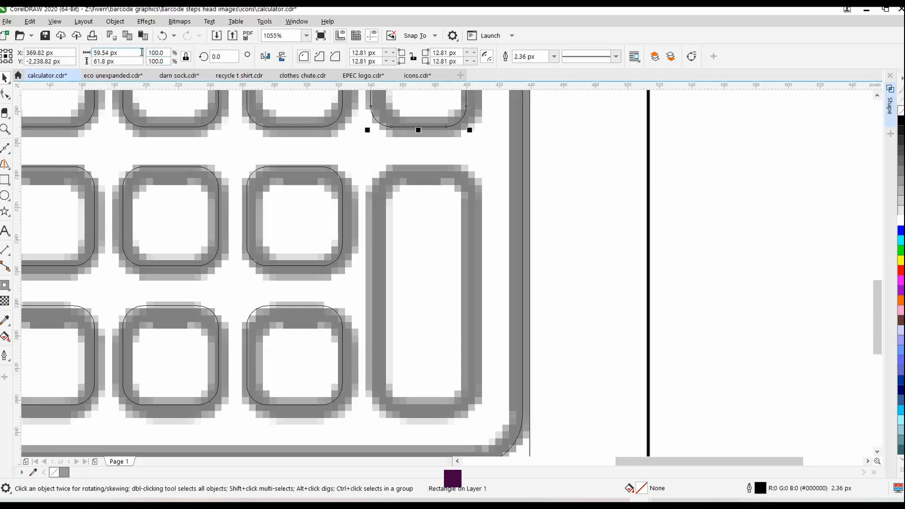
left_click_drag(131, 51, 76, 64)
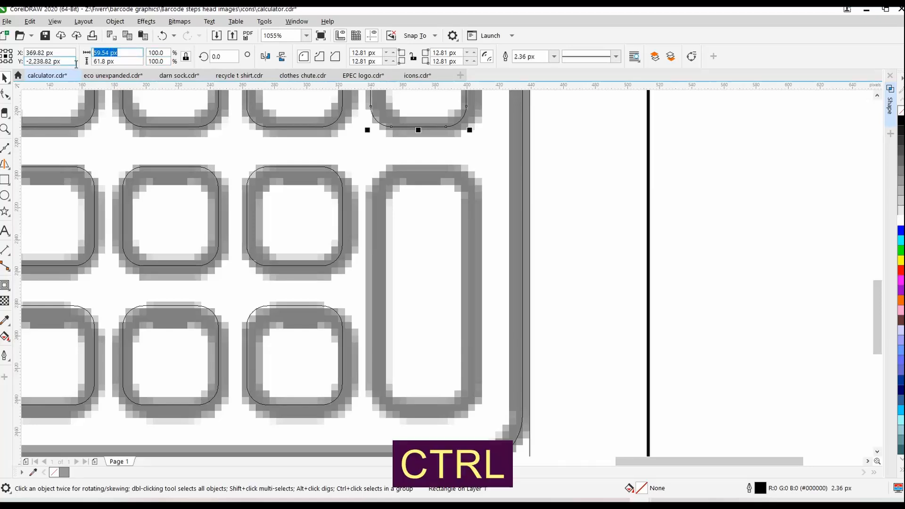
key("ctrl+c")
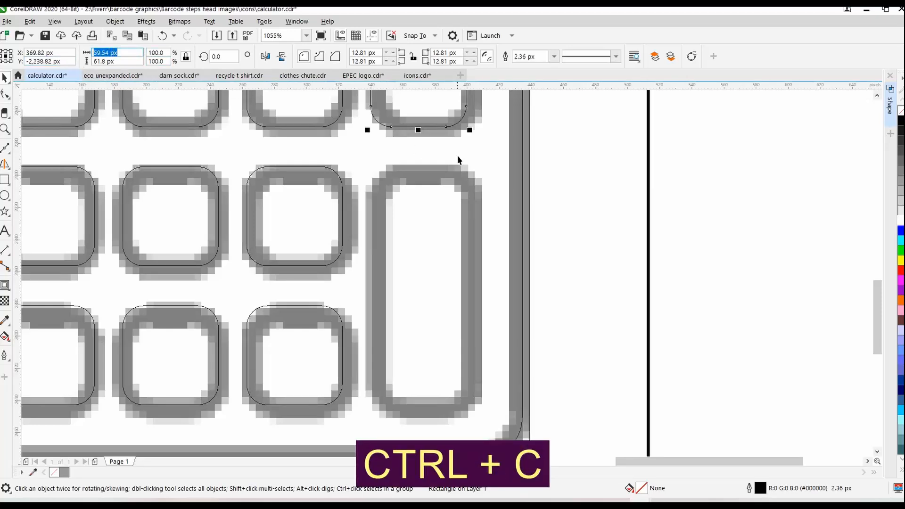
left_click(583, 227)
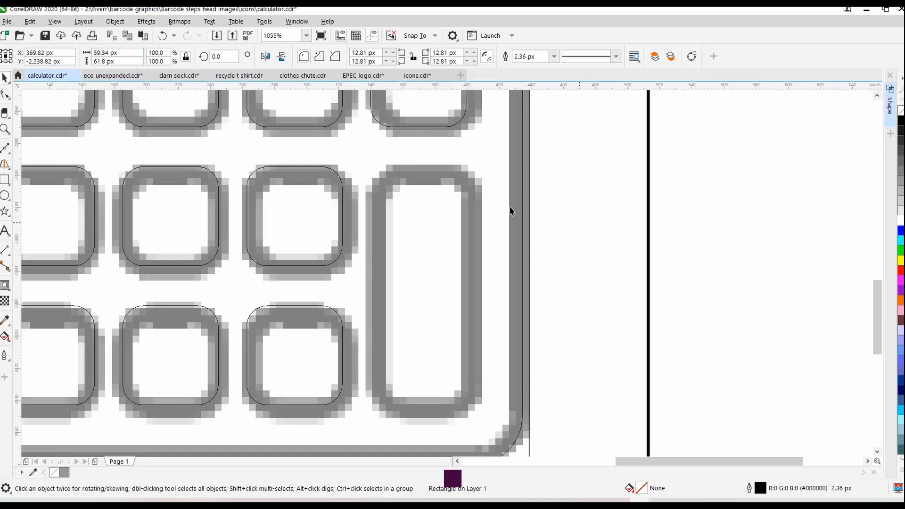
Step: Draw a rectangle about 69 × 145 px over the tall key and, with the size ratio unlocked, set its width to 59.54 px
left_click(6, 179)
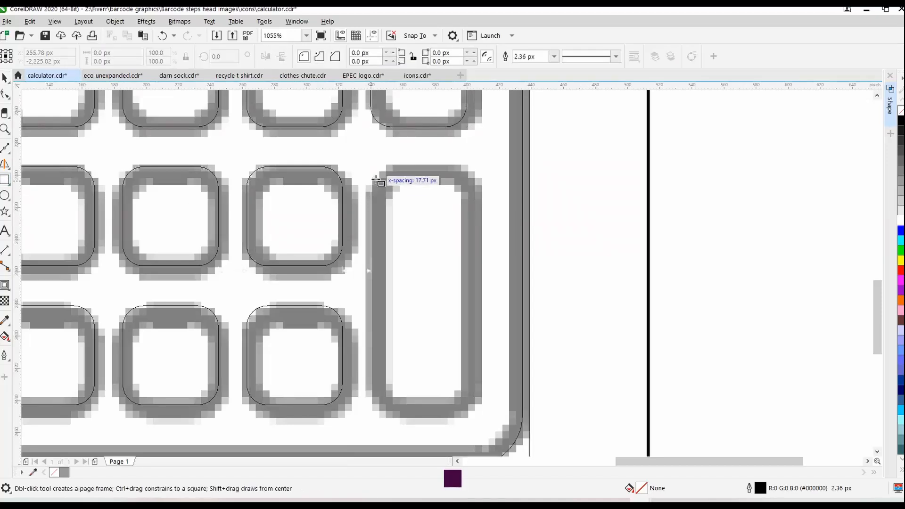
left_click_drag(372, 173, 483, 407)
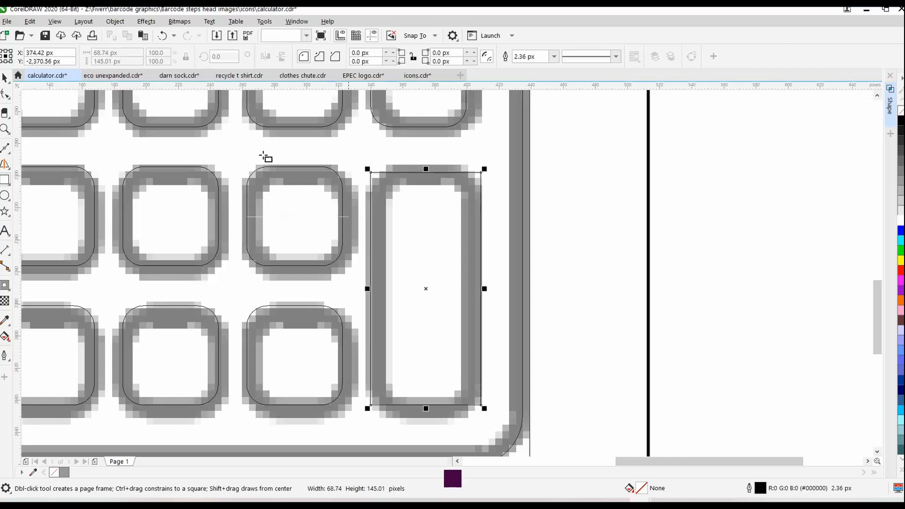
key("F10")
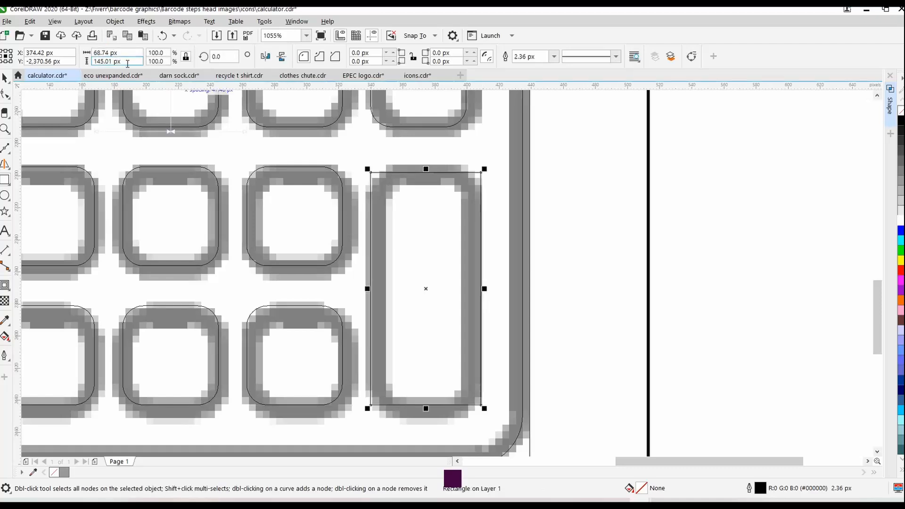
left_click(187, 56)
left_click(138, 53)
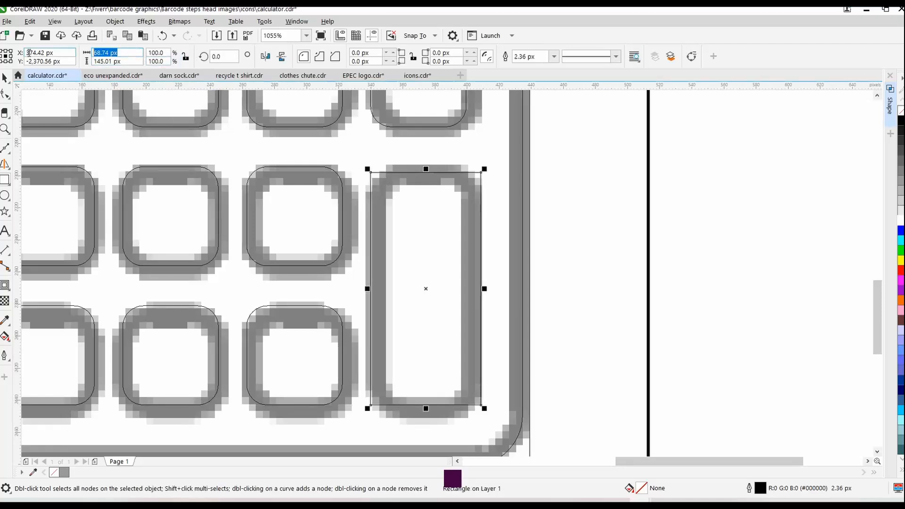
key("ctrl+v")
key("Return")
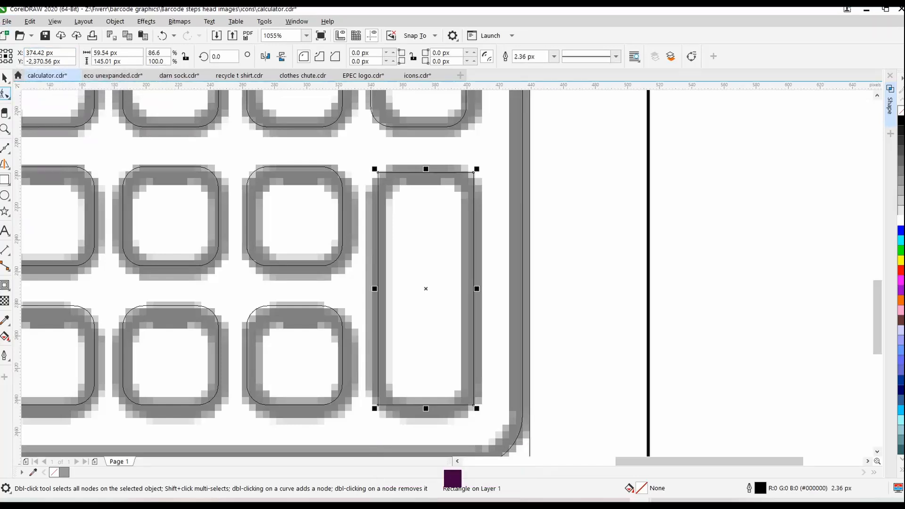
Step: Round all four corners of the tall key's rectangle to a radius of about 12 px
left_click(6, 94)
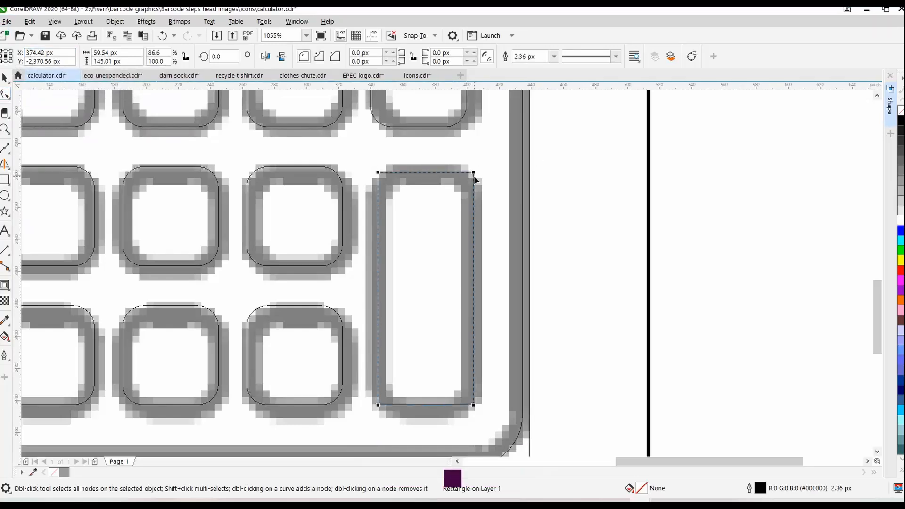
left_click_drag(473, 174, 477, 191)
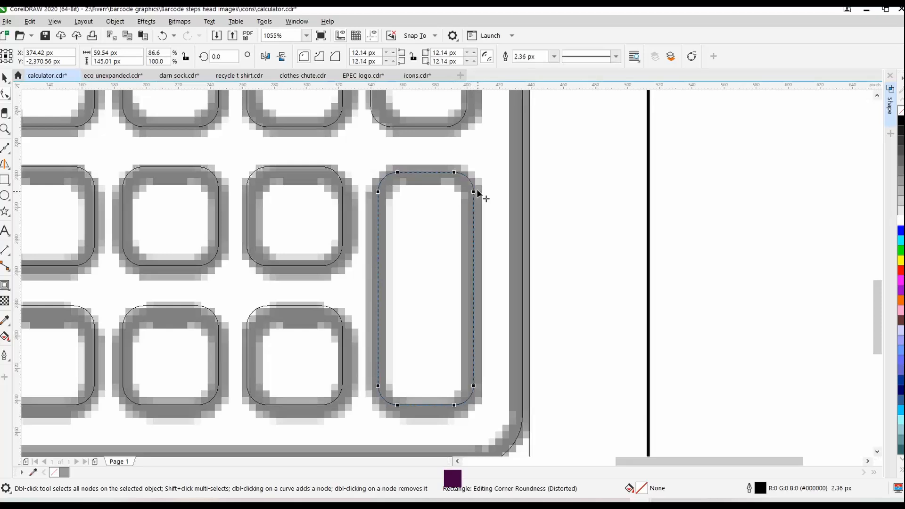
left_click(8, 79)
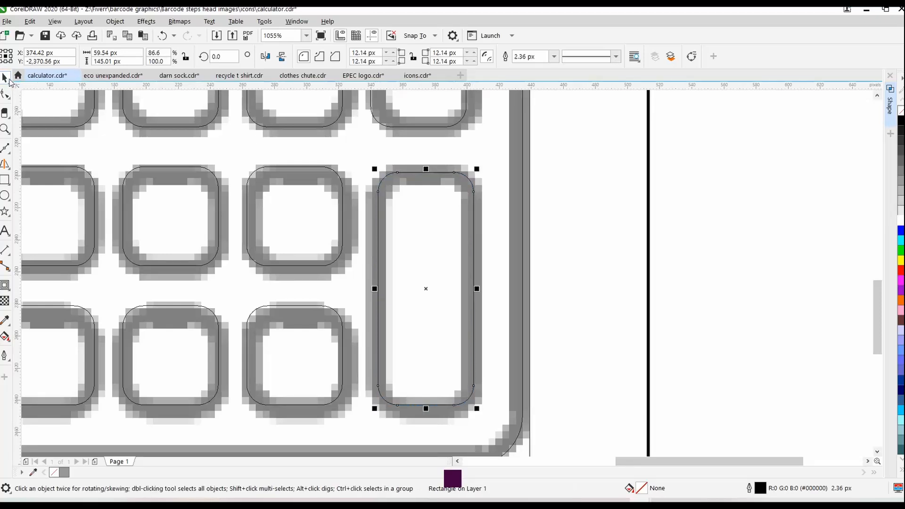
key("F4")
left_click(654, 179)
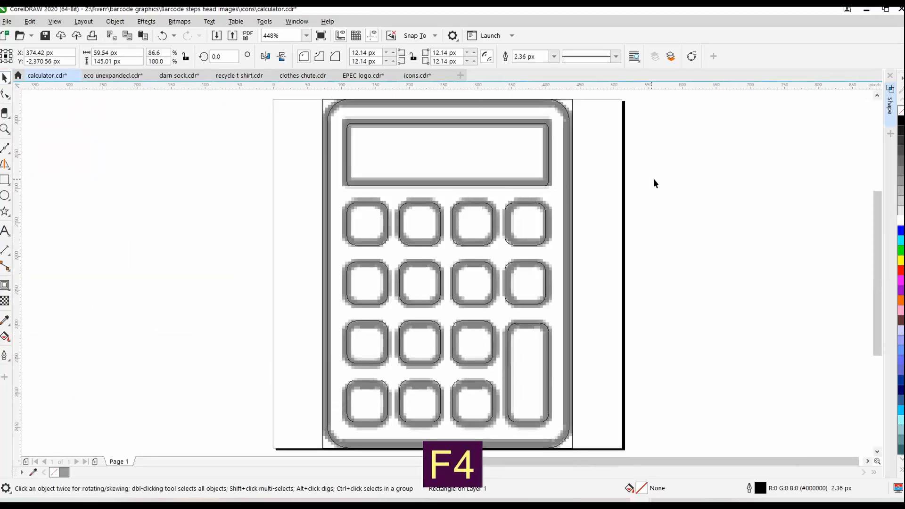
scroll(706, 190, "up", 1)
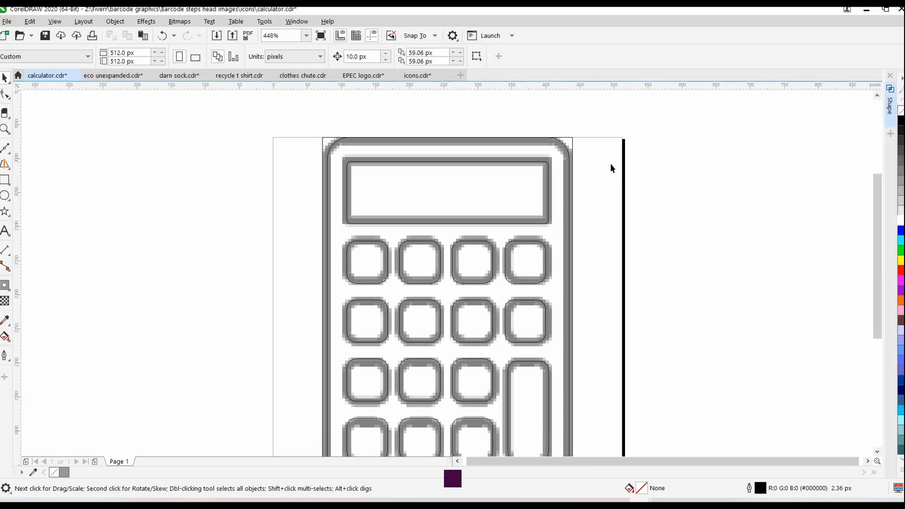
key("F4")
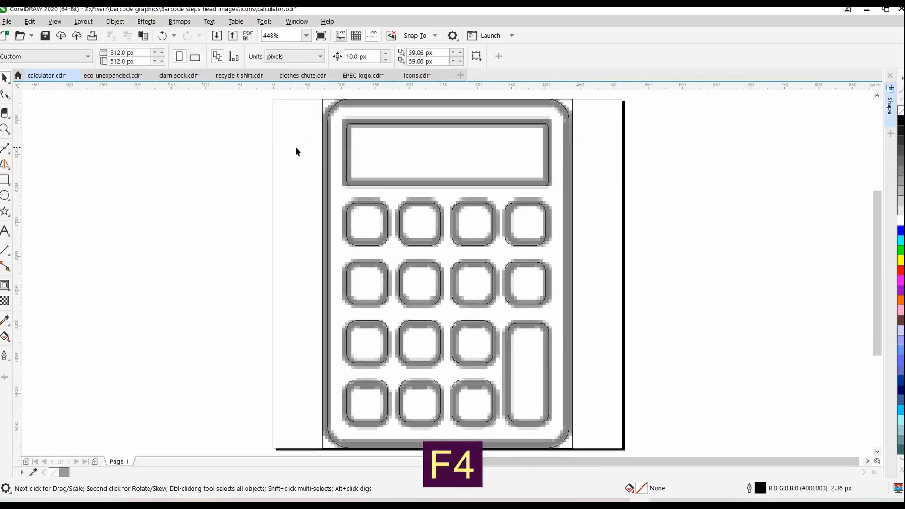
Step: Move all 17 traced outlines horizontally into the blank area beside the page and switch the display to Enhanced view
key("F3")
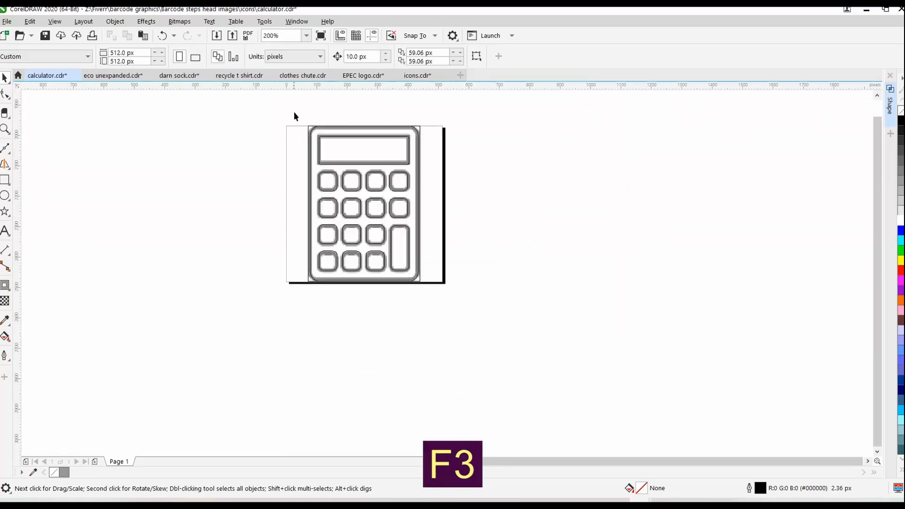
left_click_drag(295, 116, 507, 330)
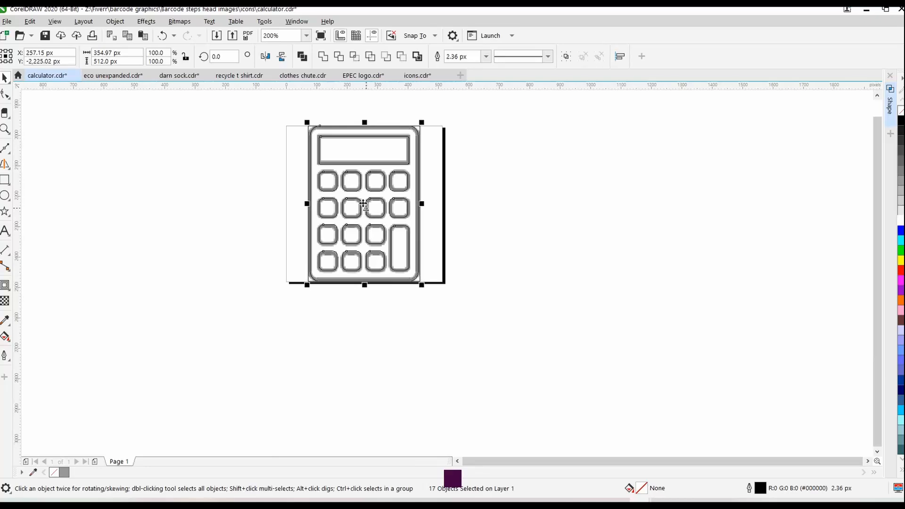
left_click_drag(363, 203, 541, 204)
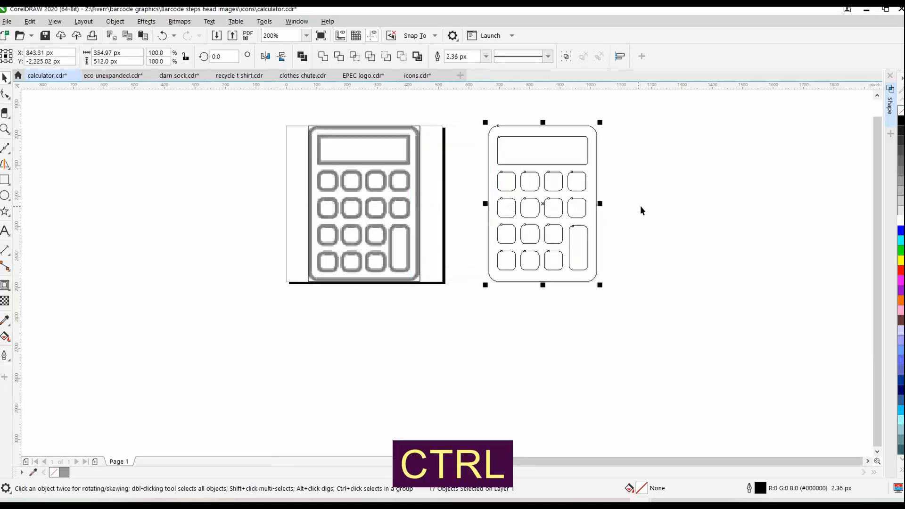
left_click(55, 22)
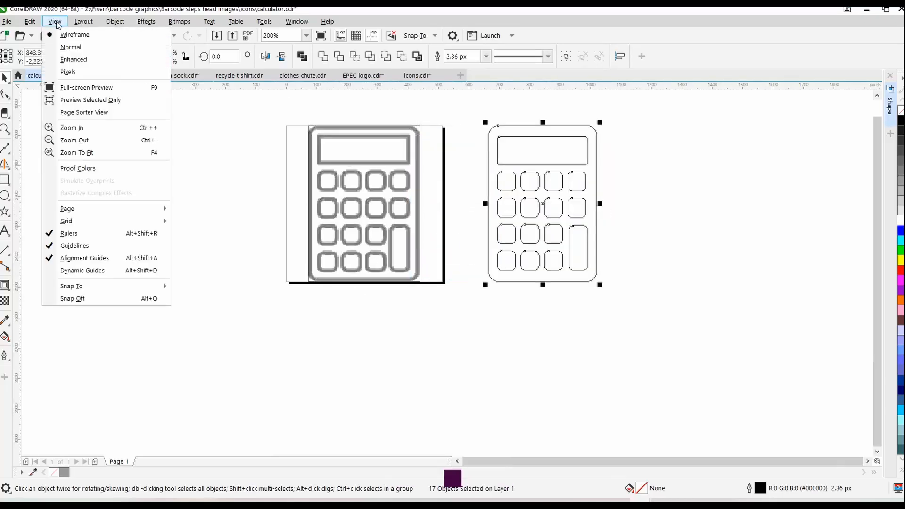
left_click(76, 59)
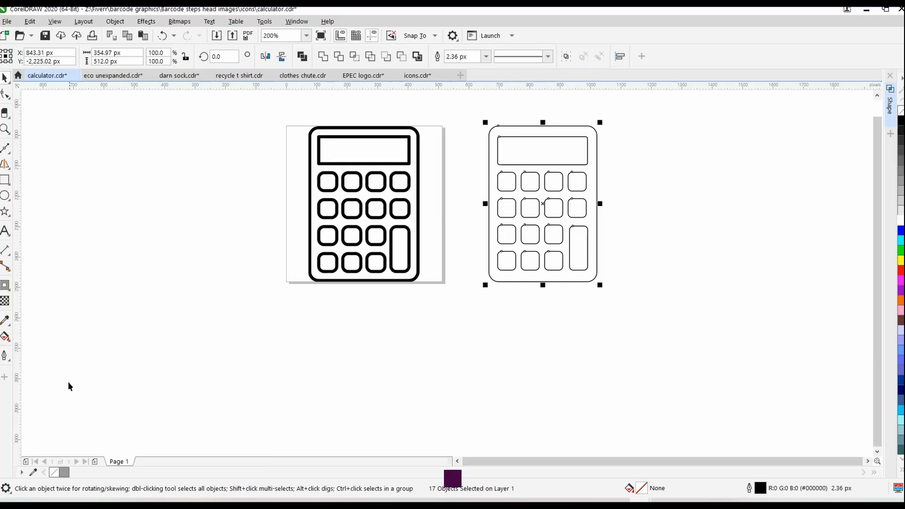
Step: Set the outline width of the traced calculator shapes to 10 px and group them
left_click(6, 357)
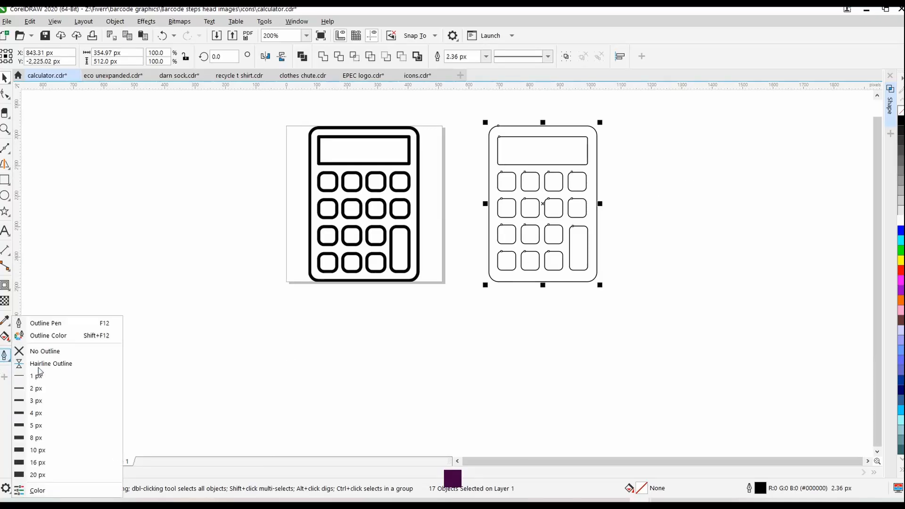
left_click(55, 413)
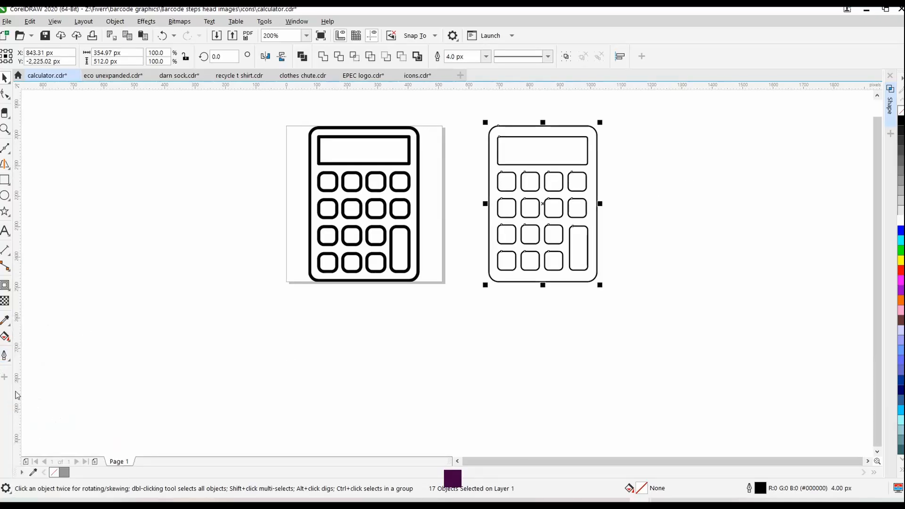
left_click(6, 357)
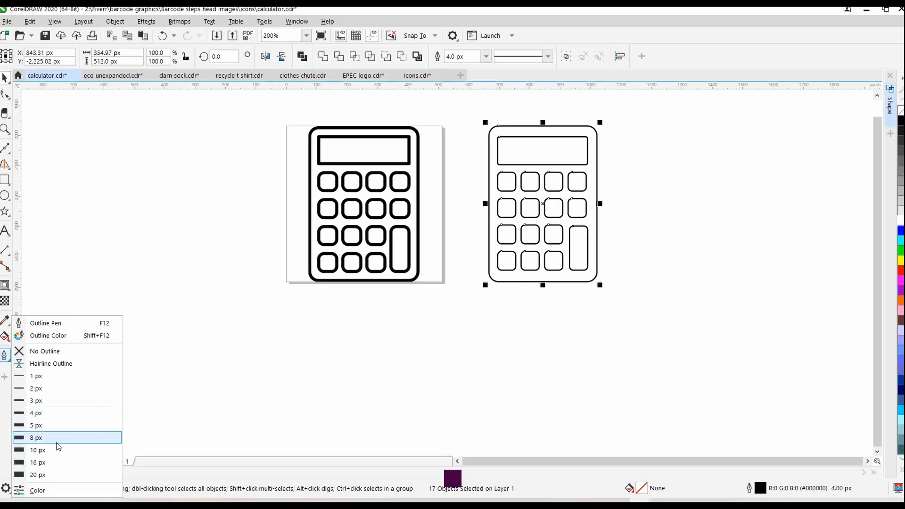
left_click(56, 438)
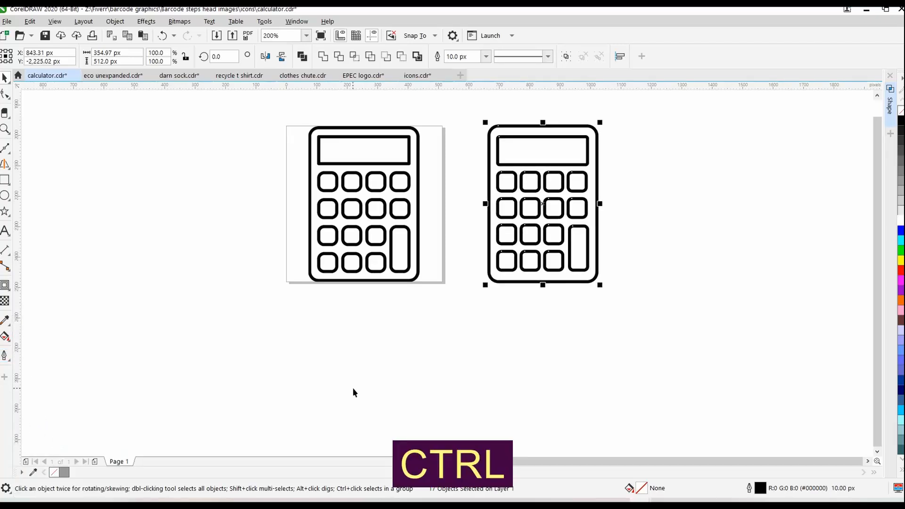
key("ctrl+g")
left_click(364, 333)
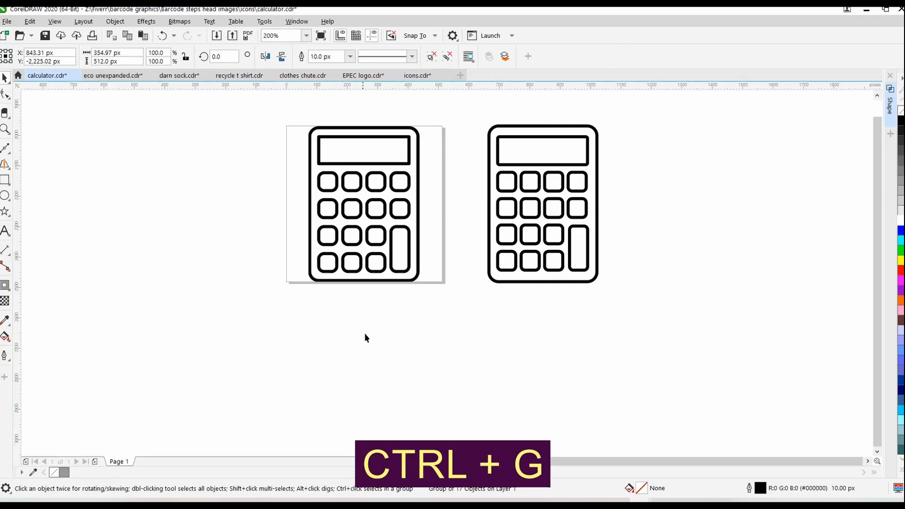
Step: Unlock the original calculator bitmap on the page and delete it
right_click(382, 203)
left_click(407, 224)
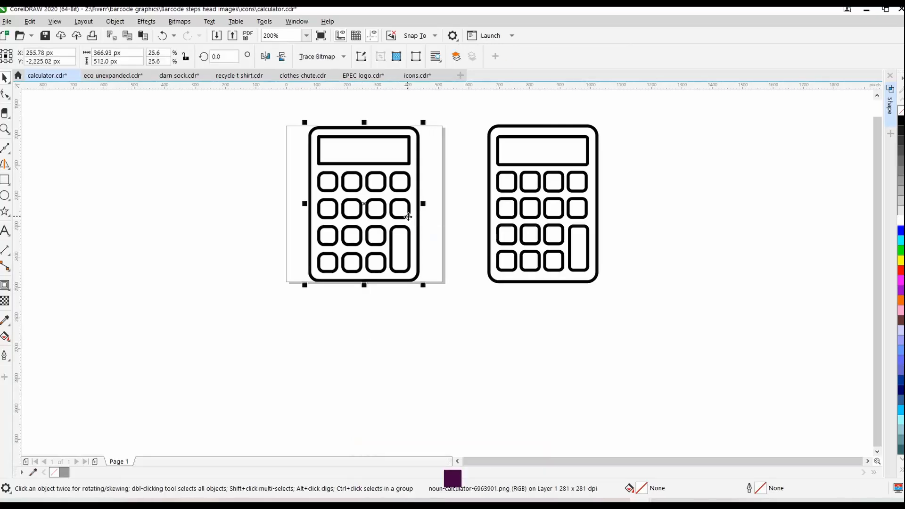
key("Delete")
Step: Center the grouped calculator outlines on the page and ungroup them
left_click_drag(468, 117, 698, 316)
key("ctrl+g")
key("p")
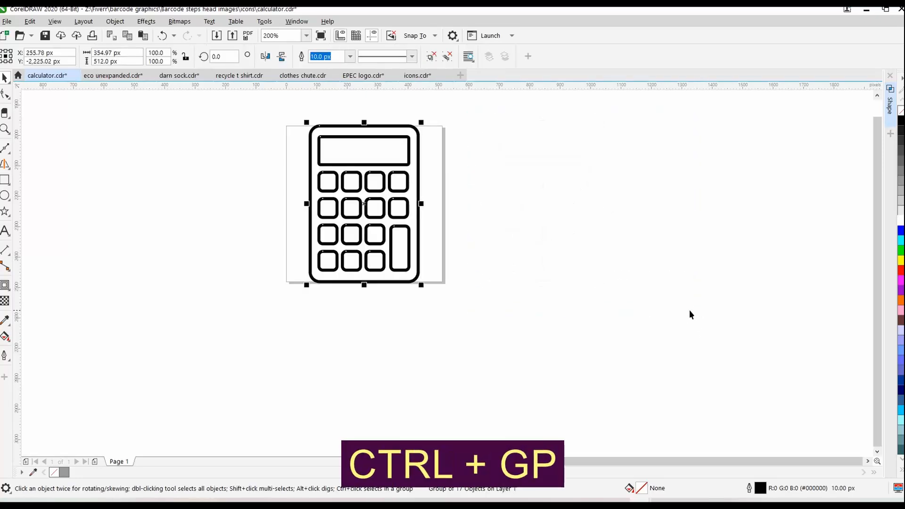
key("ctrl+u")
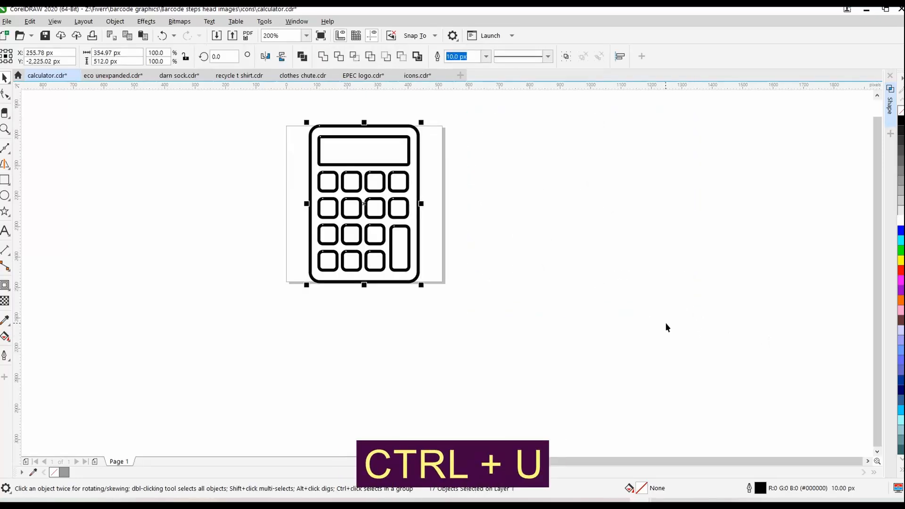
Step: Align the display rectangle's center horizontally with the calculator body
key("z")
left_click_drag(285, 128, 503, 299)
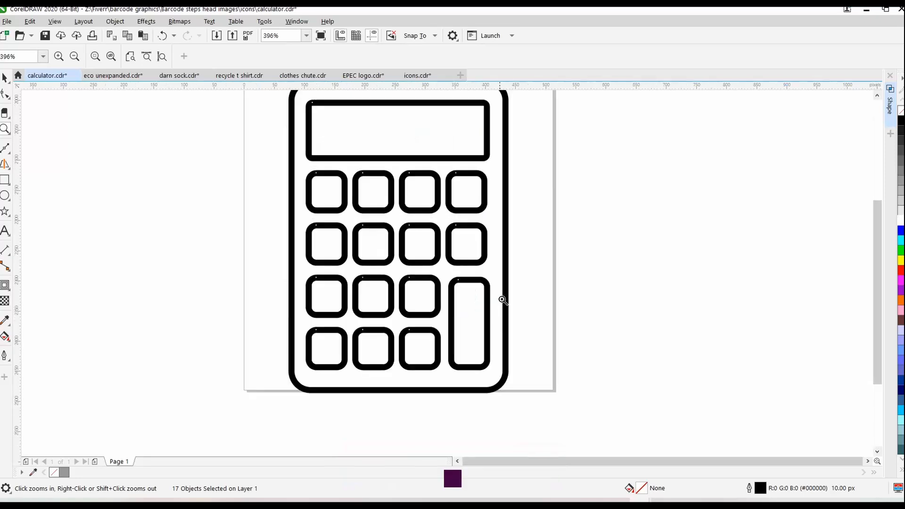
key("space")
left_click(566, 159)
scroll(566, 162, "up", 1)
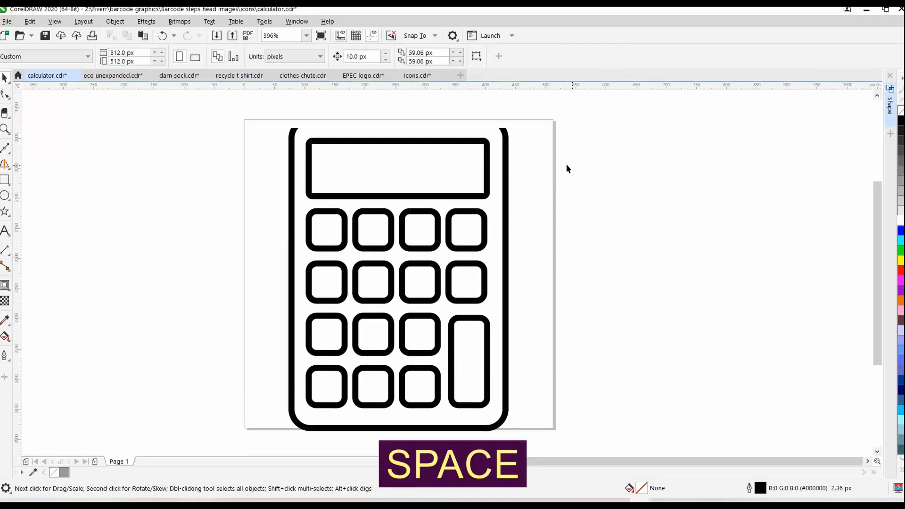
left_click(489, 159)
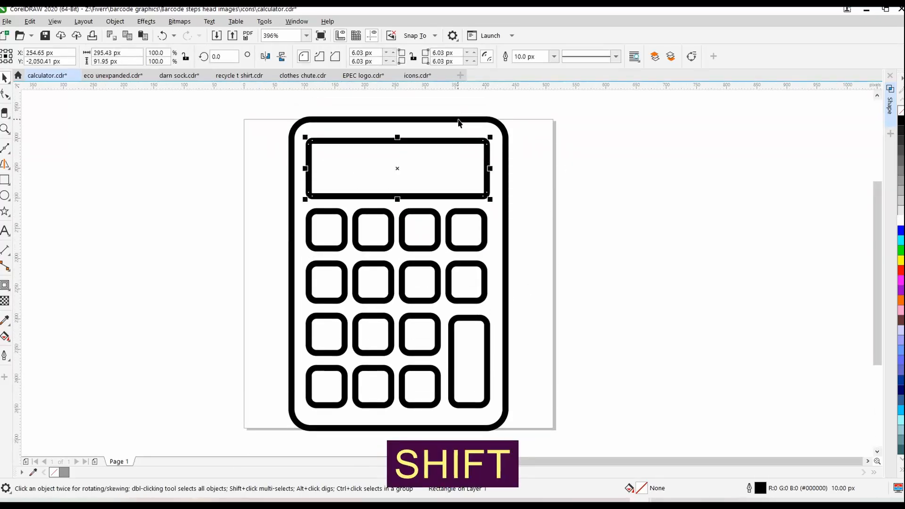
left_click(457, 120, "shift")
key("c")
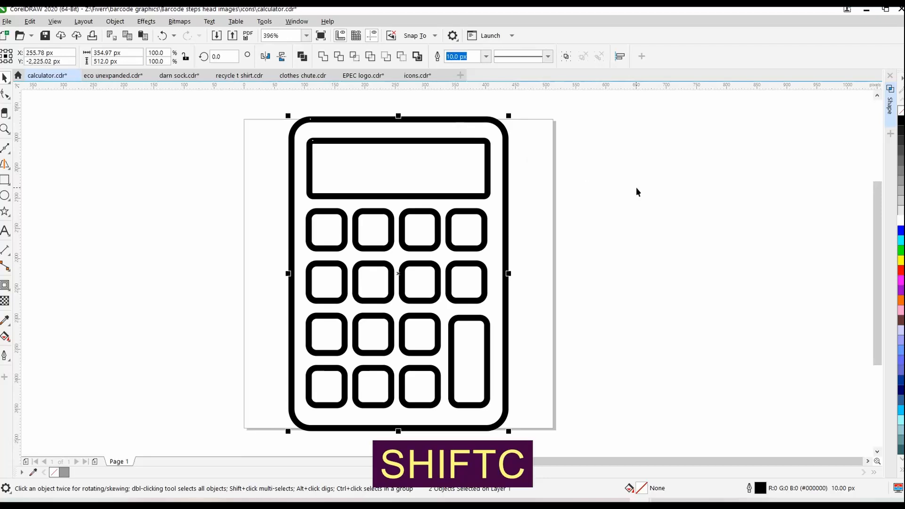
Step: Align the four keys of the first column flush with the left edge of the display rectangle
left_click_drag(225, 188, 375, 427)
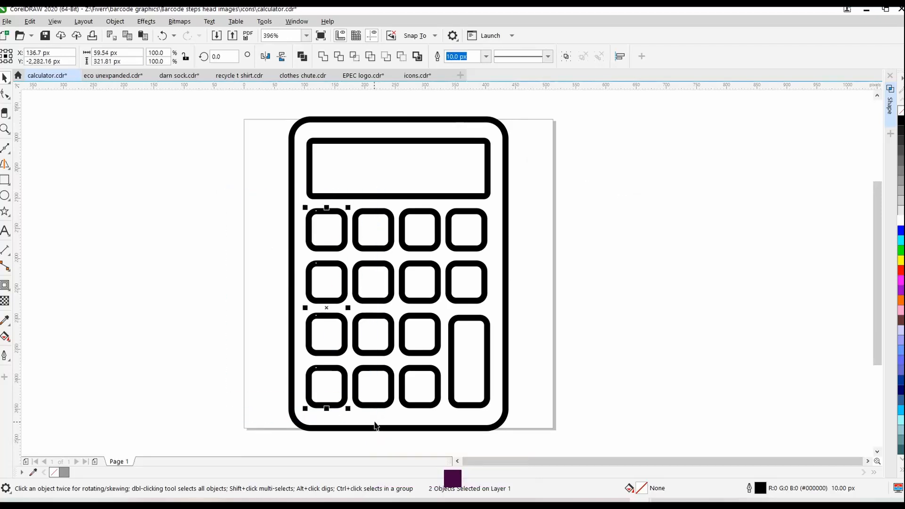
left_click(309, 192, "shift")
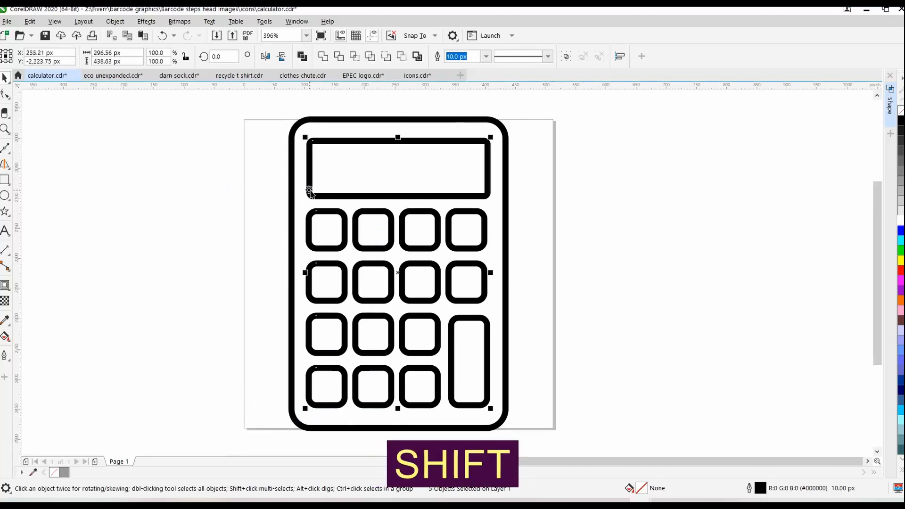
key("l")
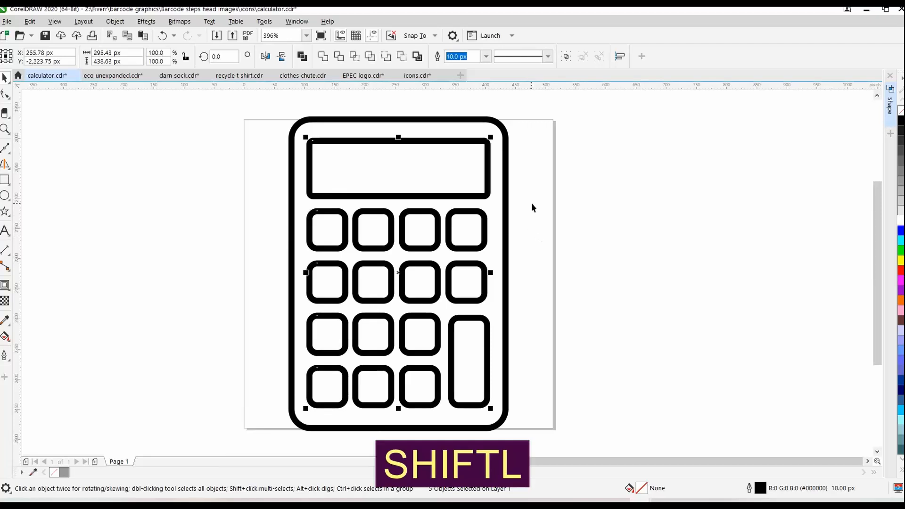
Step: Align the last column's two small keys and the tall key flush with the right edge of the display rectangle
left_click_drag(532, 203, 442, 413)
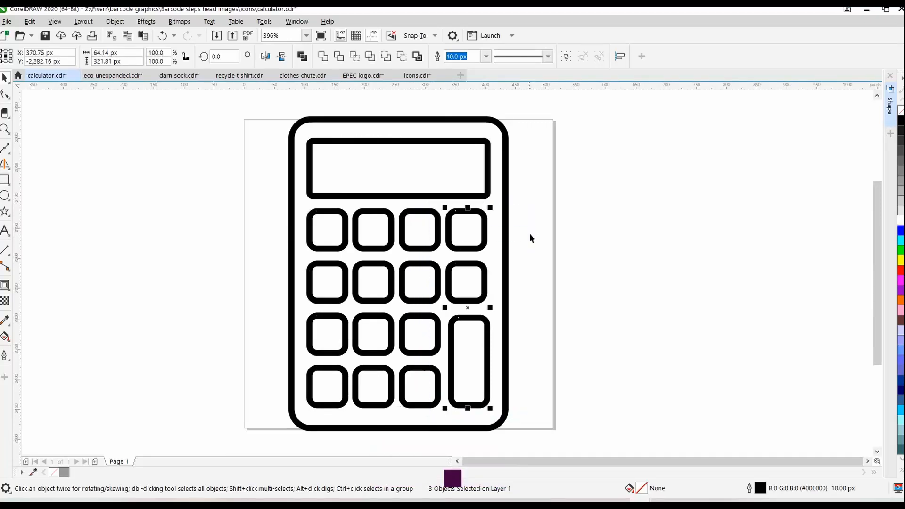
left_click(488, 170, "shift")
key("r")
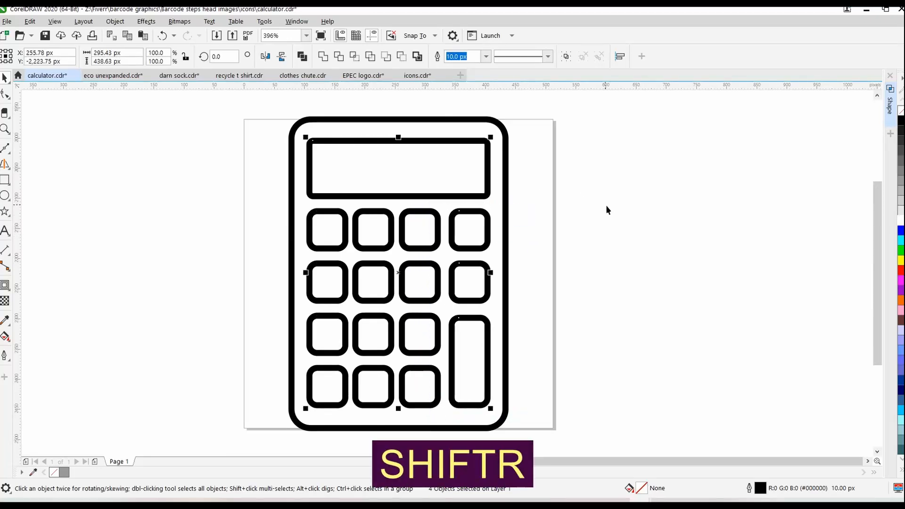
left_click(578, 279)
Step: Distribute the four top-row keys with equal horizontal space between them using Align and Distribute
left_click_drag(262, 200, 533, 266)
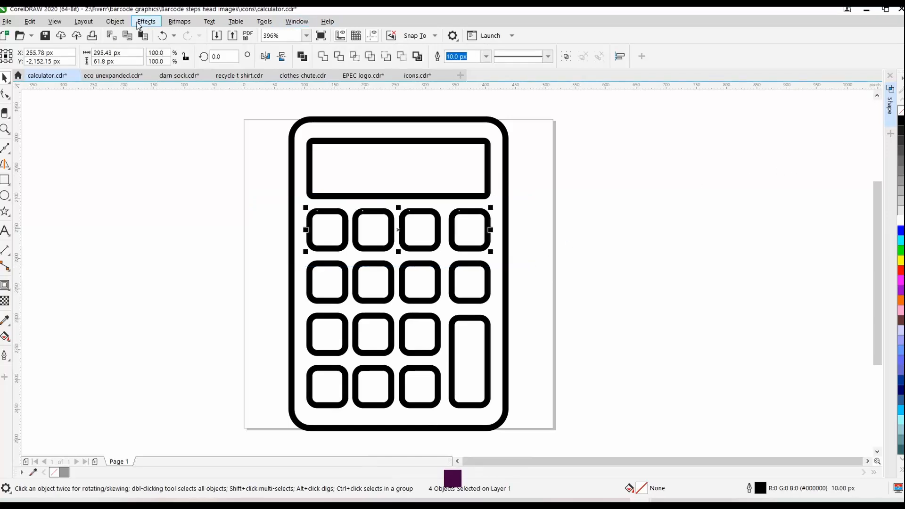
left_click(115, 21)
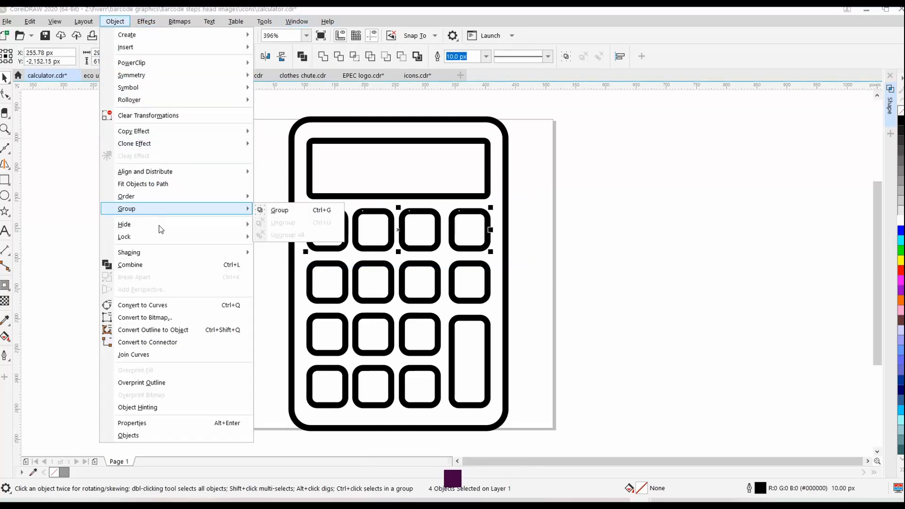
mouse_move(164, 172)
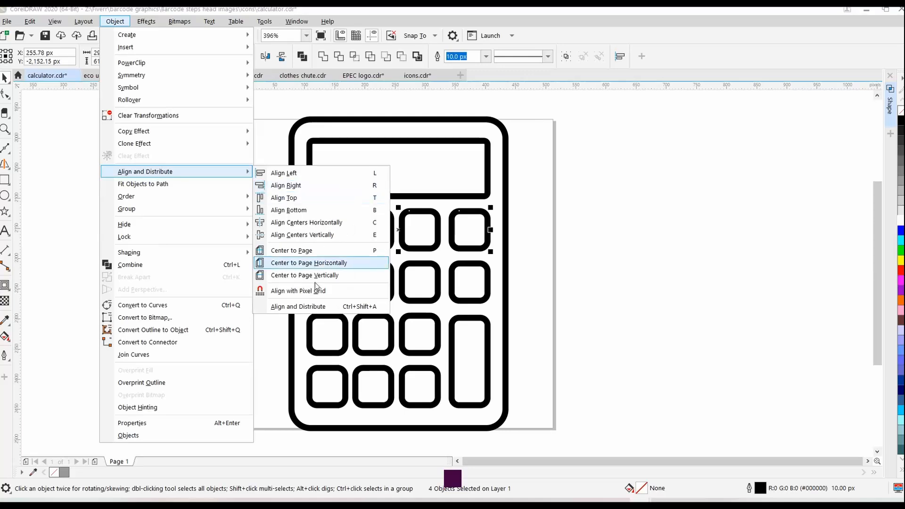
left_click(309, 306)
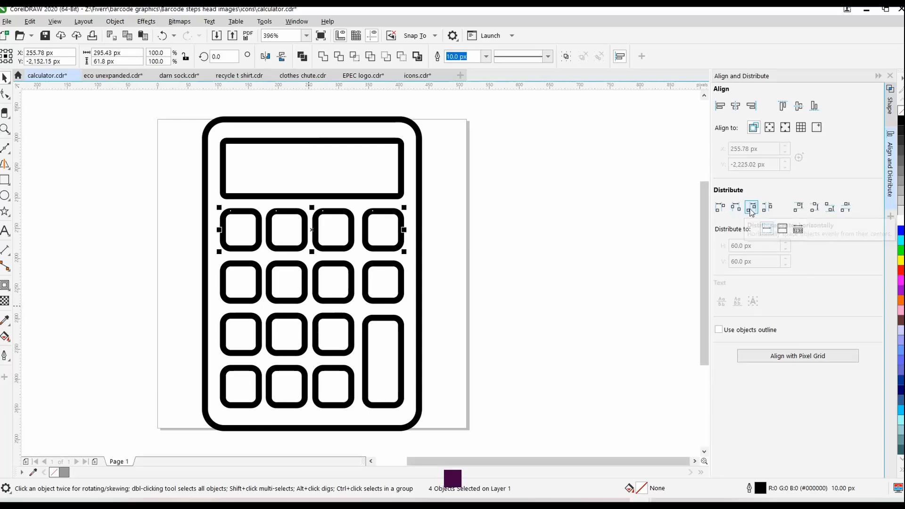
left_click(766, 209)
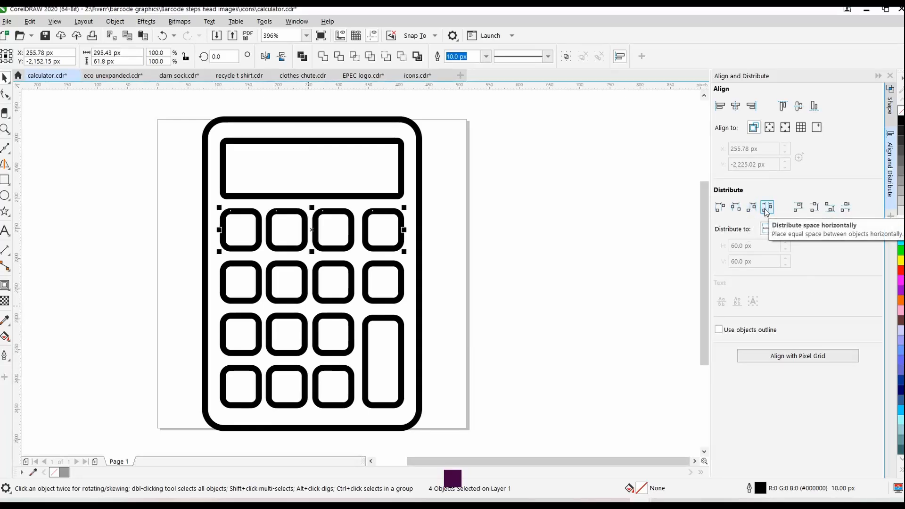
left_click(765, 209)
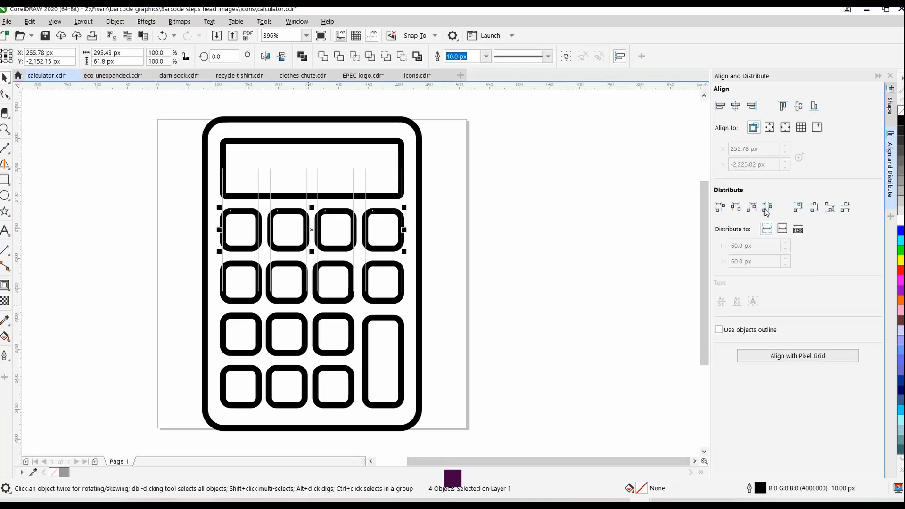
Step: Distribute the four keys of the second row with equal horizontal space between them
left_click_drag(429, 272, 210, 309)
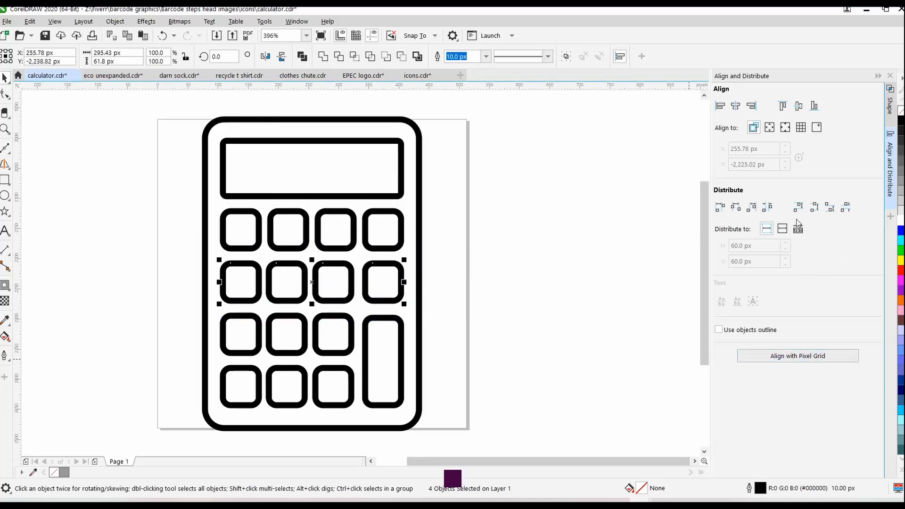
left_click(768, 208)
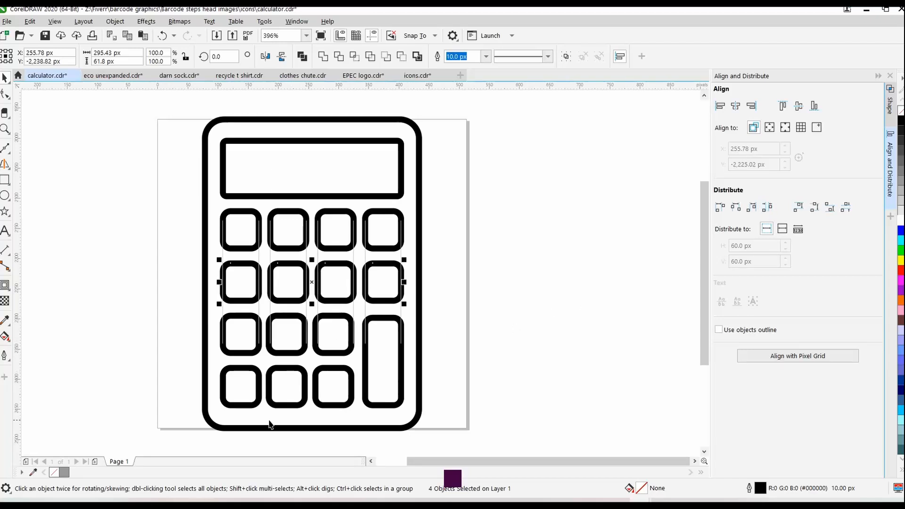
Step: Align the lower two keys in both the second and third columns to the horizontal center of the second-row key above them
left_click_drag(261, 443, 316, 309)
left_click(306, 294, "shift")
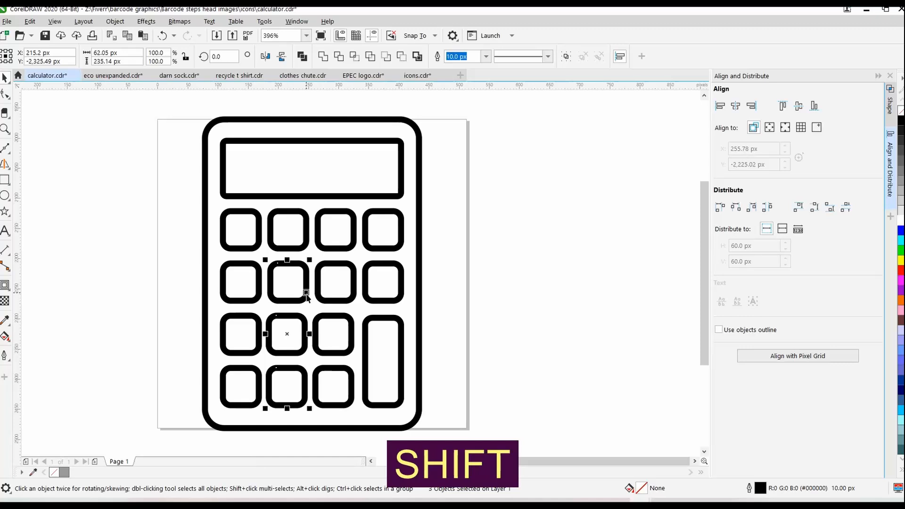
key("c")
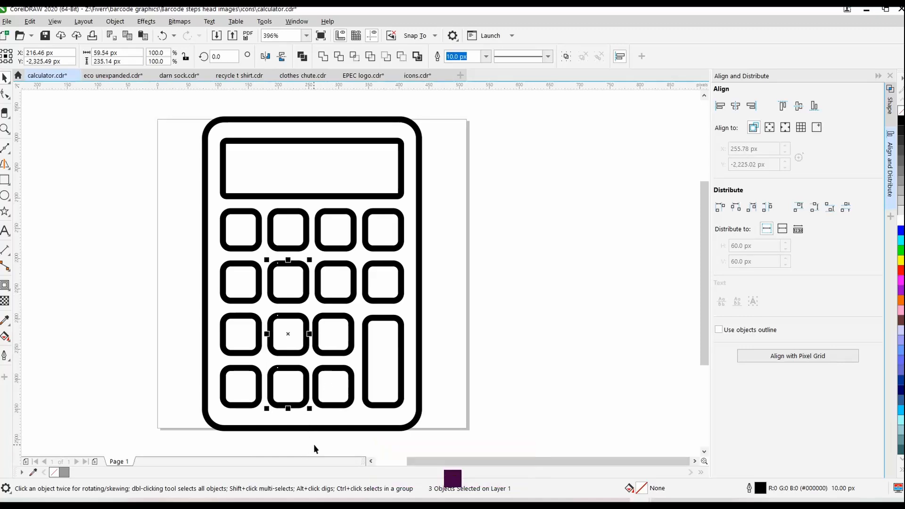
left_click_drag(307, 446, 365, 302)
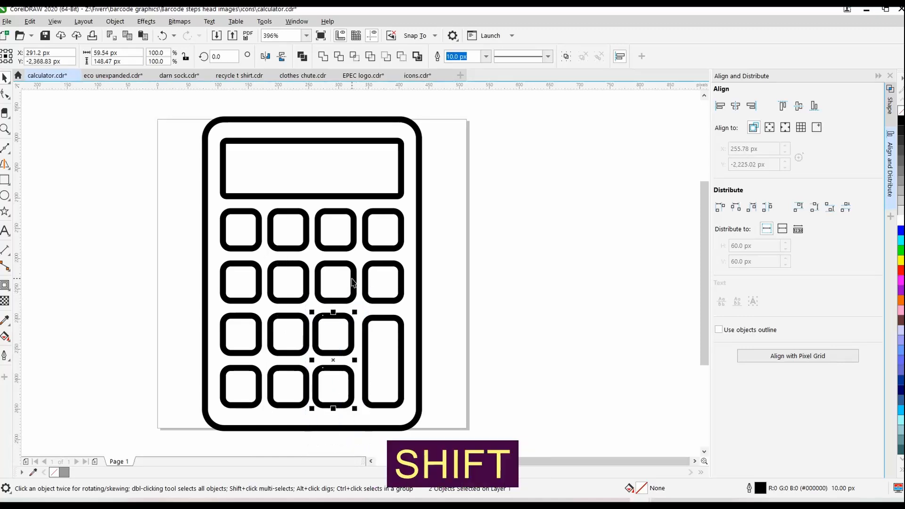
left_click(353, 283, "shift")
key("c")
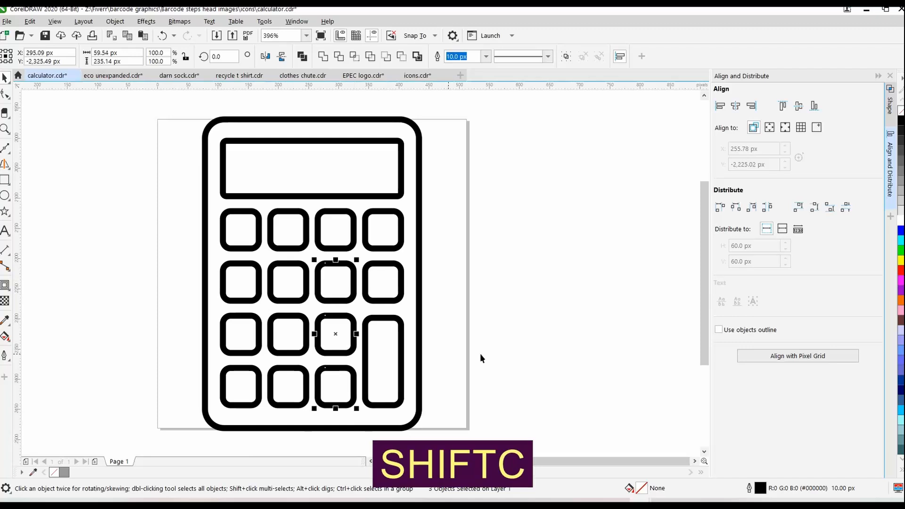
Step: Align the tall key's right edge with the small key above it and its bottom edge with the adjacent bottom-row key
left_click(389, 350)
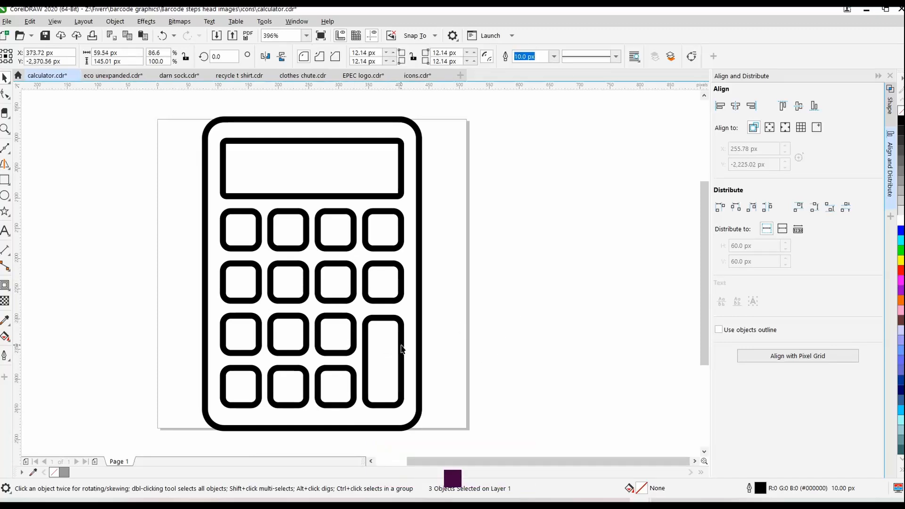
left_click(404, 280, "shift")
key("r")
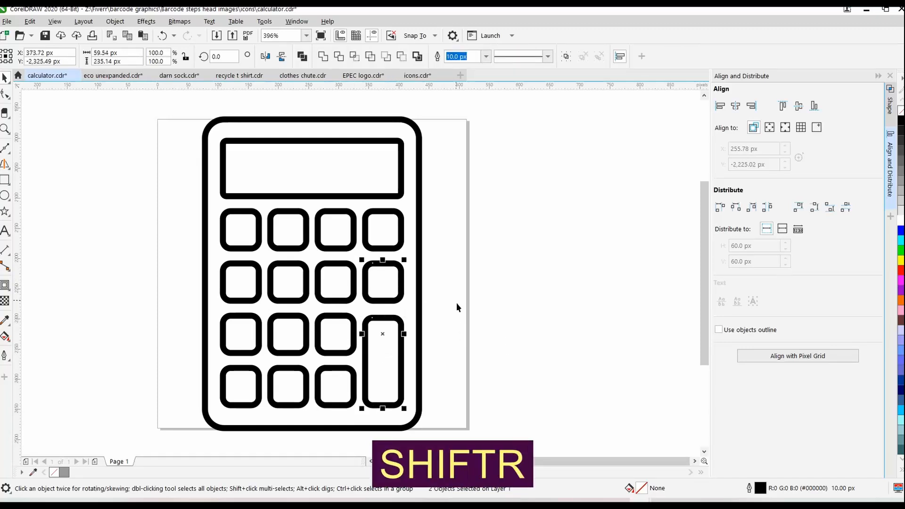
left_click(493, 342)
left_click(403, 358)
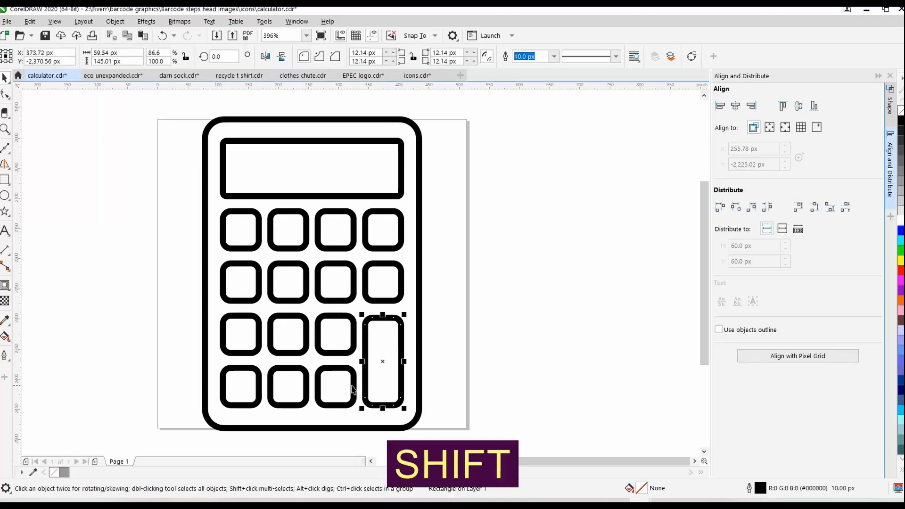
left_click(354, 384, "shift")
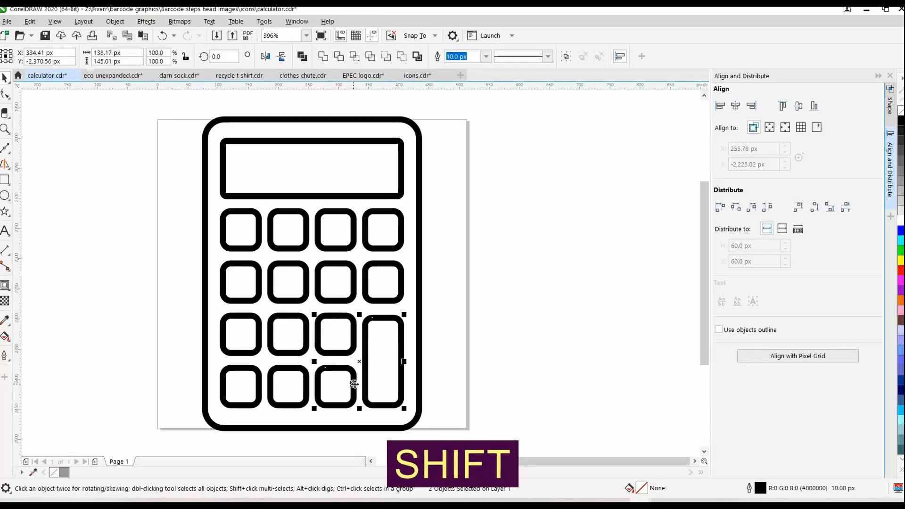
key("b")
left_click(558, 330)
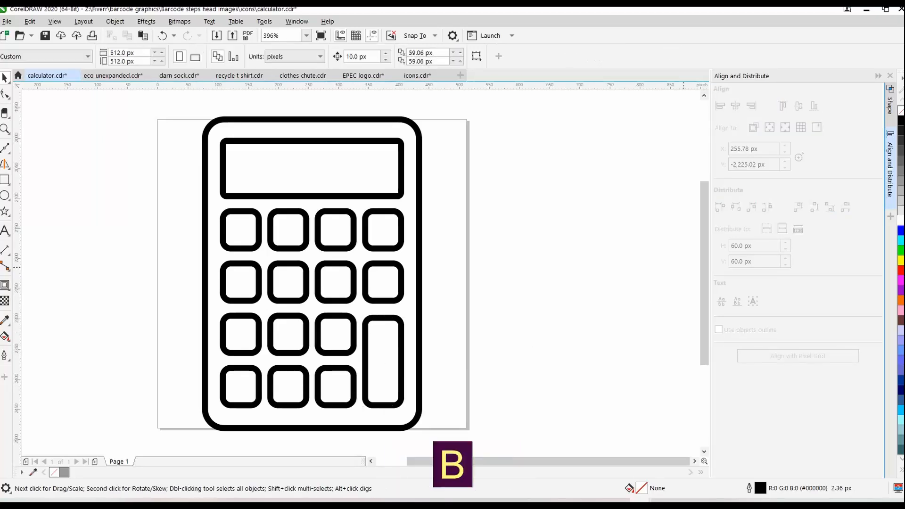